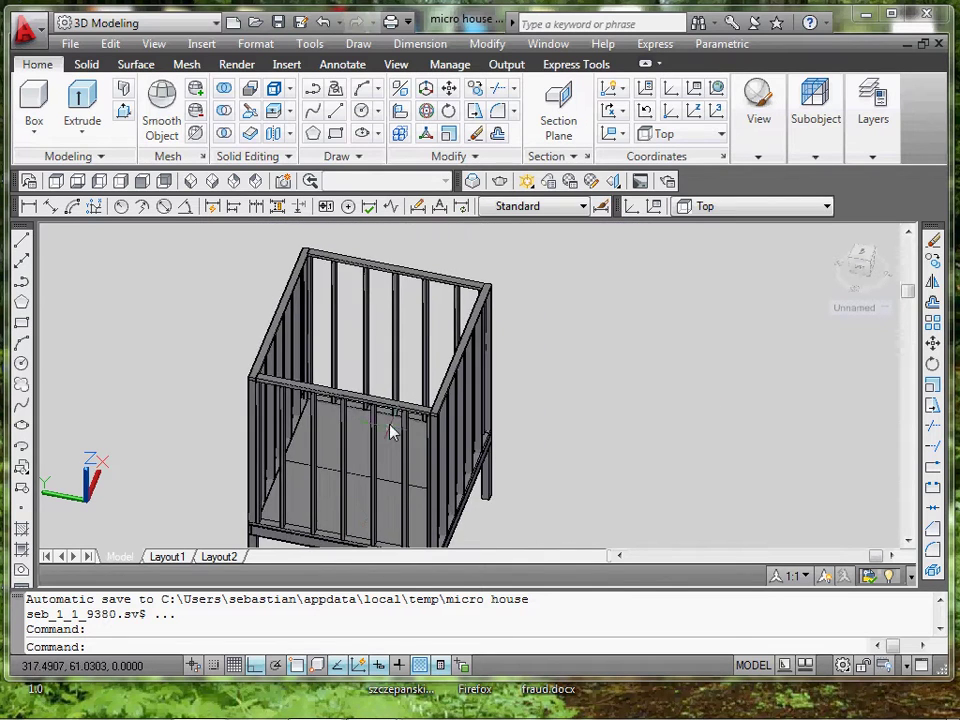
# - Copy the front floor panel straight out to the empty space beside the house frame
pyautogui.scroll(-3, 390, 432)
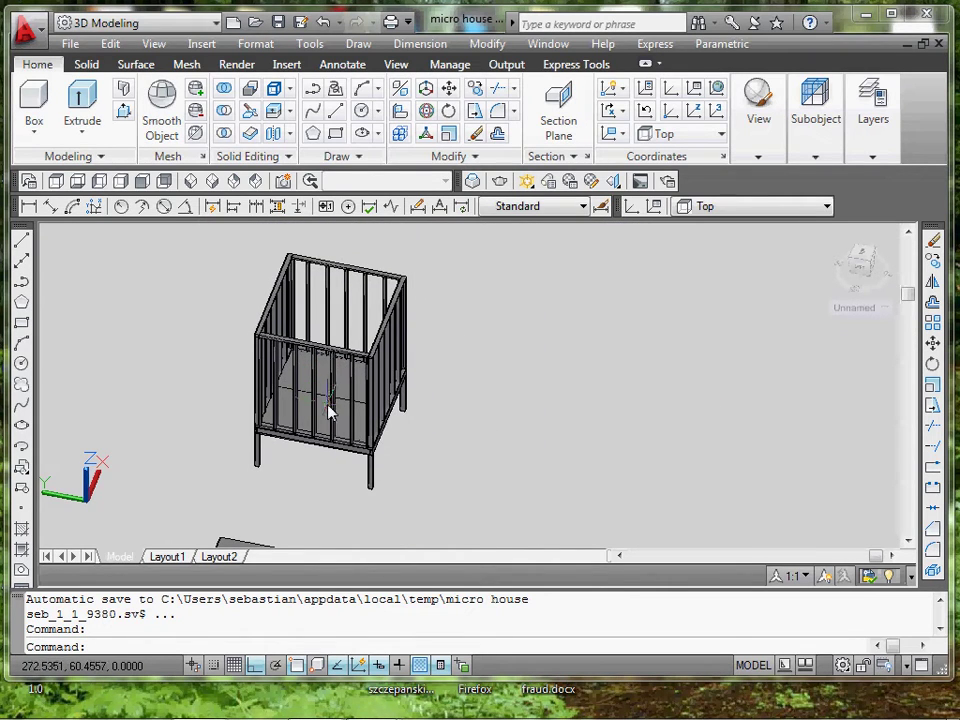
pyautogui.moveTo(330, 411)
pyautogui.mouseDown(button='middle')
pyautogui.moveTo(298, 433)
pyautogui.moveTo(317, 428)
pyautogui.mouseUp(button='middle')
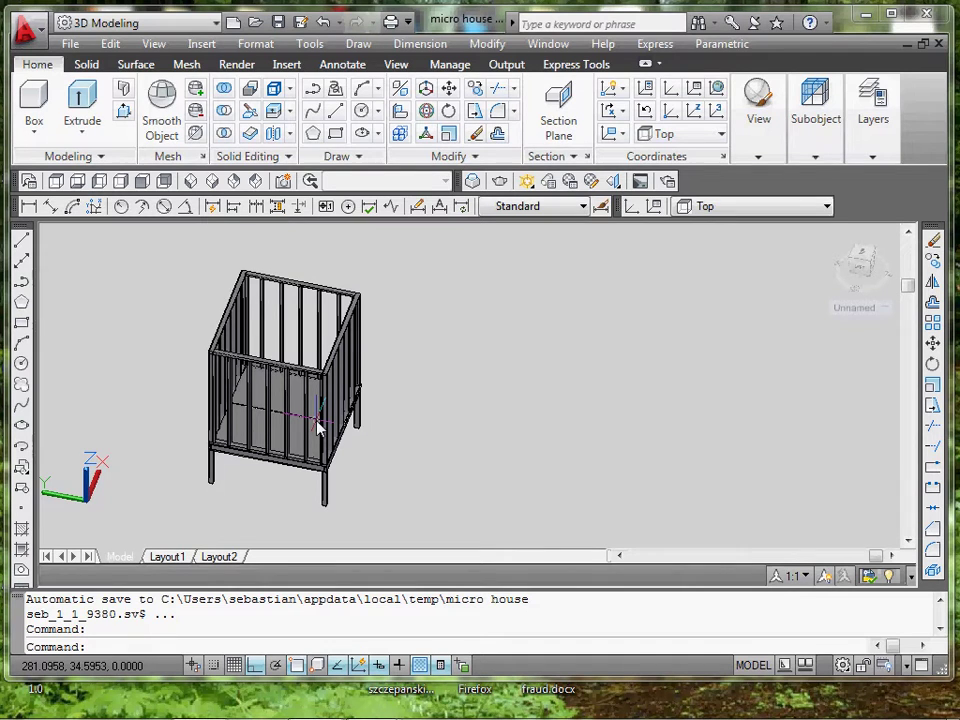
pyautogui.scroll(5, 270, 436)
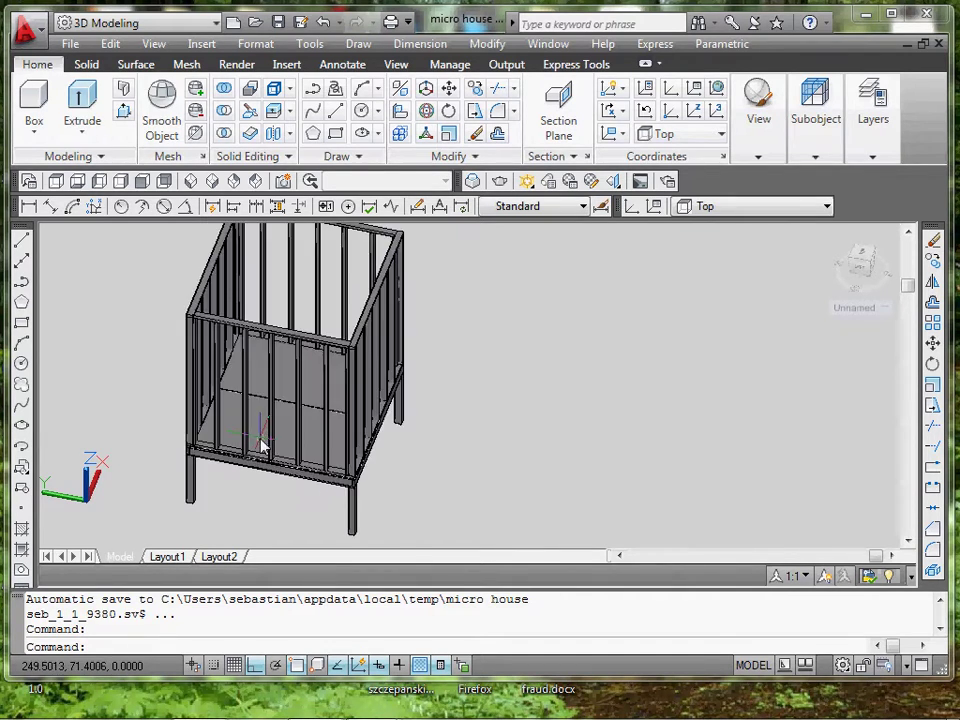
pyautogui.click(156, 378)
pyautogui.scroll(-2, 172, 393)
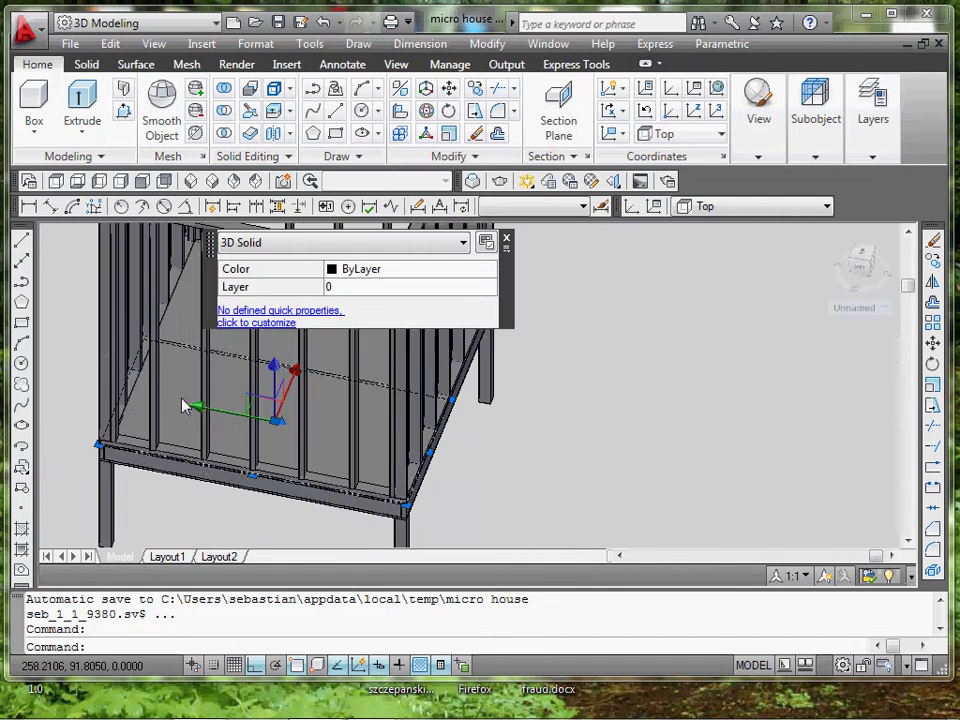
pyautogui.moveTo(182, 403); pyautogui.dragTo(199, 382, button='middle')
pyautogui.click(933, 262)
pyautogui.click(314, 349)
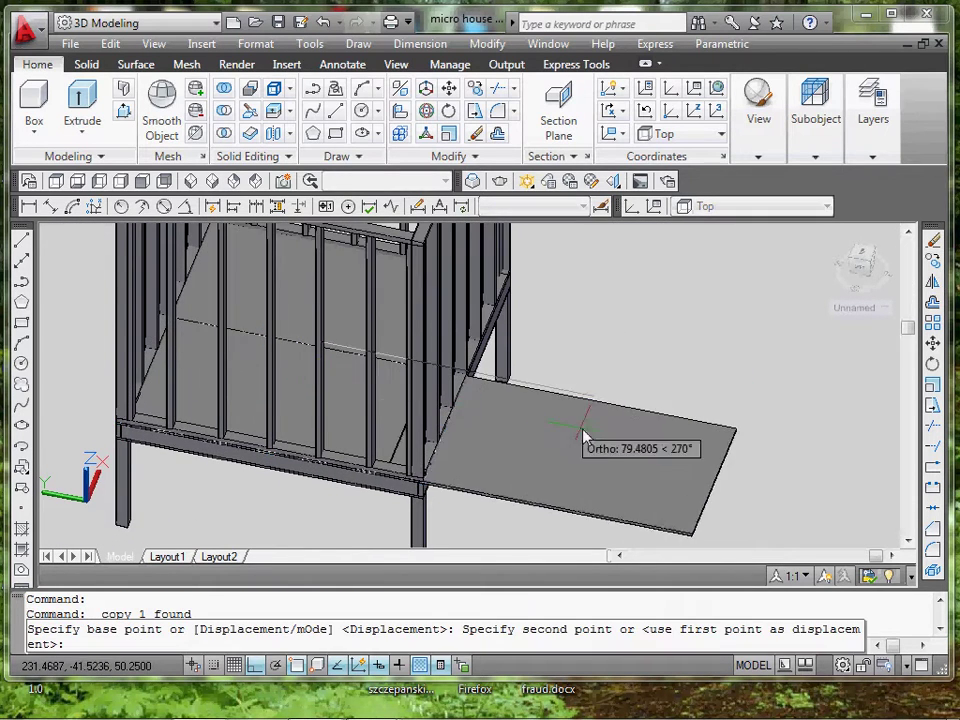
pyautogui.scroll(-1, 591, 427)
pyautogui.moveTo(627, 417); pyautogui.dragTo(443, 413, button='middle')
pyautogui.click(538, 425)
pyautogui.press('Escape')
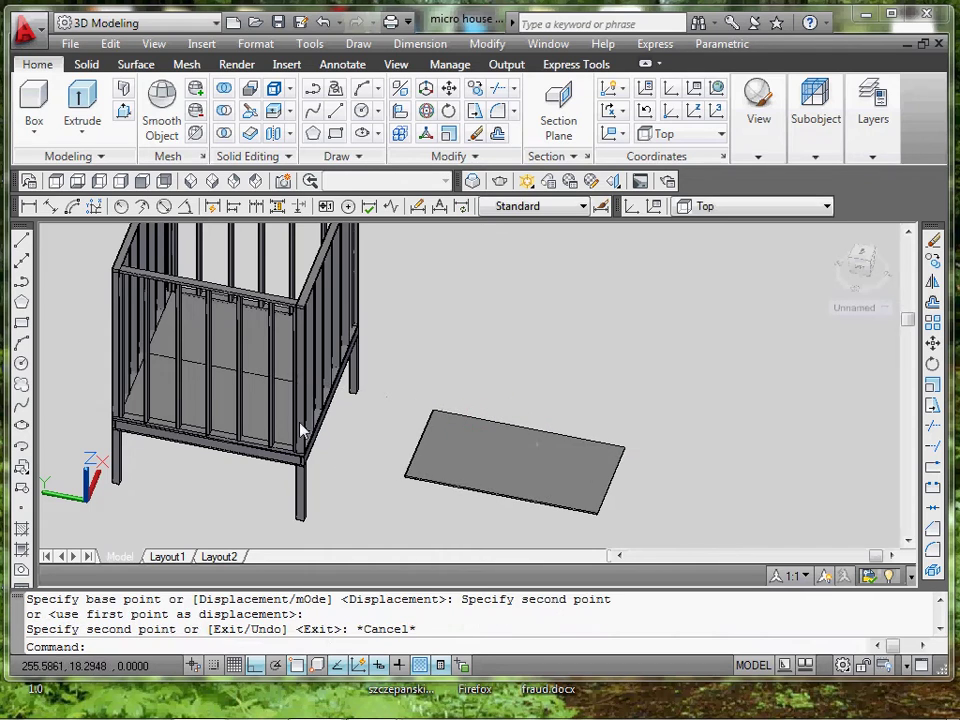
# - Set the UCS to Left and rotate the copied panel 270° about its outer front corner so it stands upright
pyautogui.moveTo(505, 452); pyautogui.dragTo(510, 407, button='middle')
pyautogui.click(636, 354)
pyautogui.press('Escape')
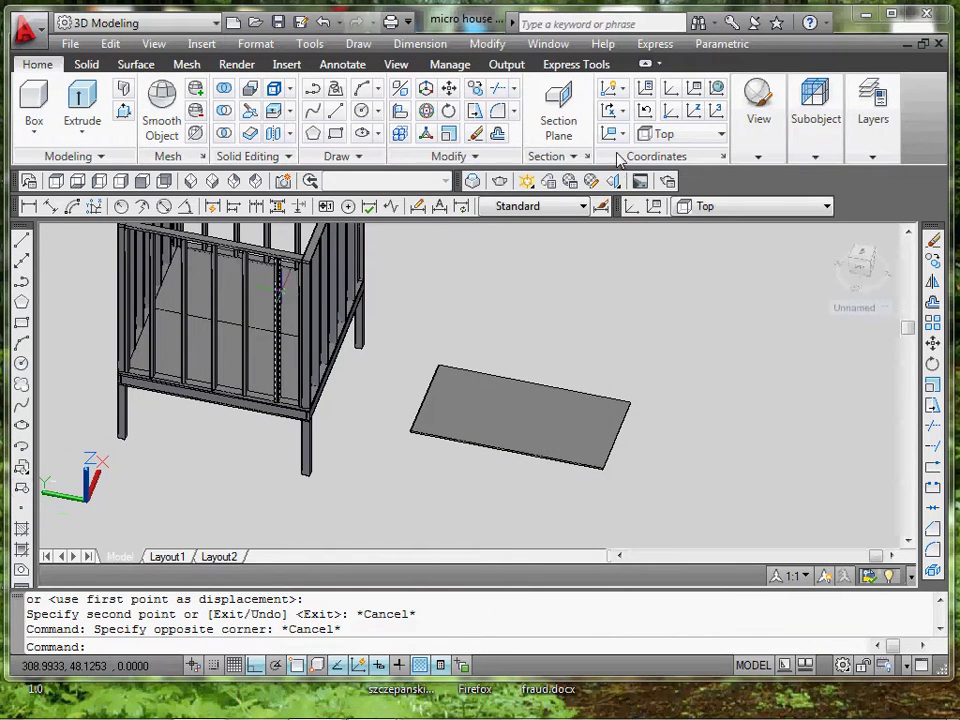
pyautogui.click(741, 207)
pyautogui.click(730, 275)
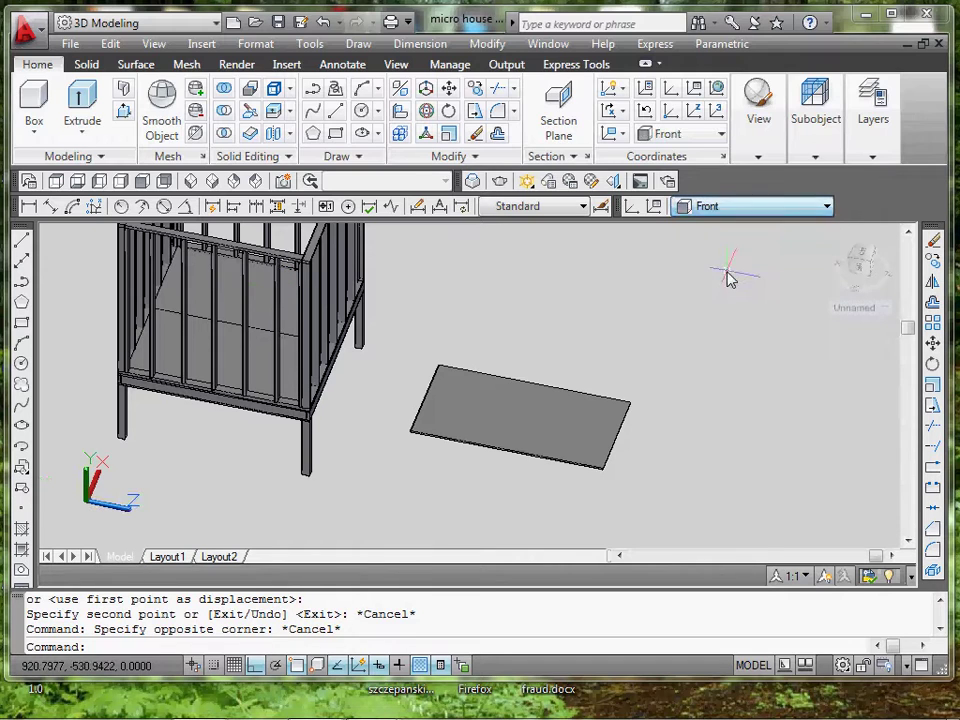
pyautogui.click(718, 207)
pyautogui.click(735, 320)
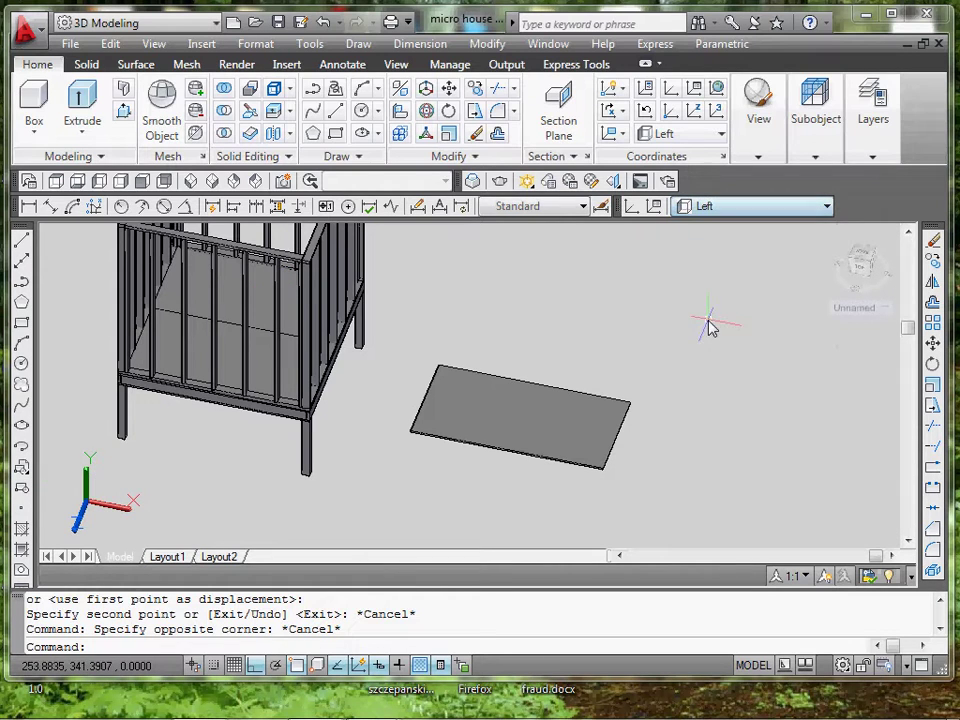
pyautogui.click(688, 363)
pyautogui.click(543, 440)
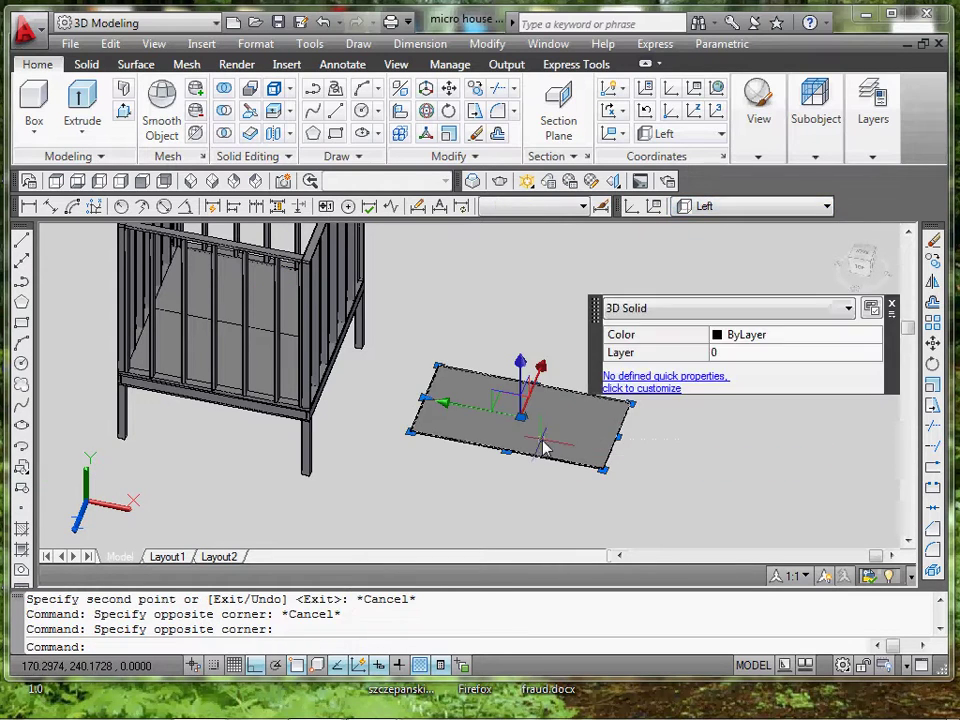
pyautogui.click(932, 364)
pyautogui.click(602, 469)
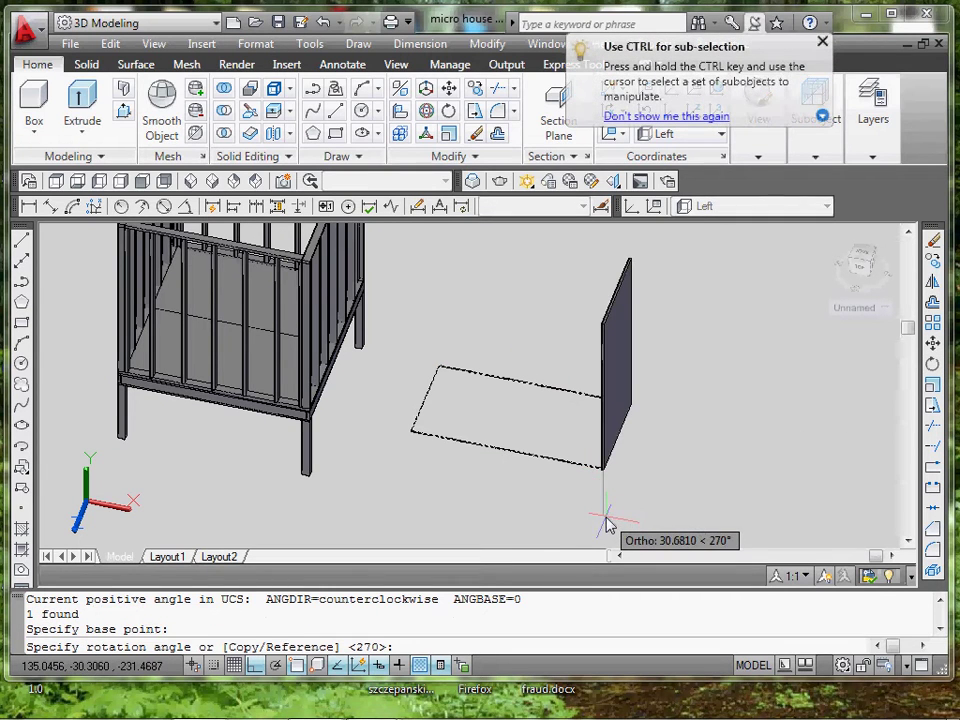
pyautogui.click(607, 524)
# - Move the upright panel by its top front corner onto the top front corner of the frame's near side wall
pyautogui.scroll(5, 417, 432)
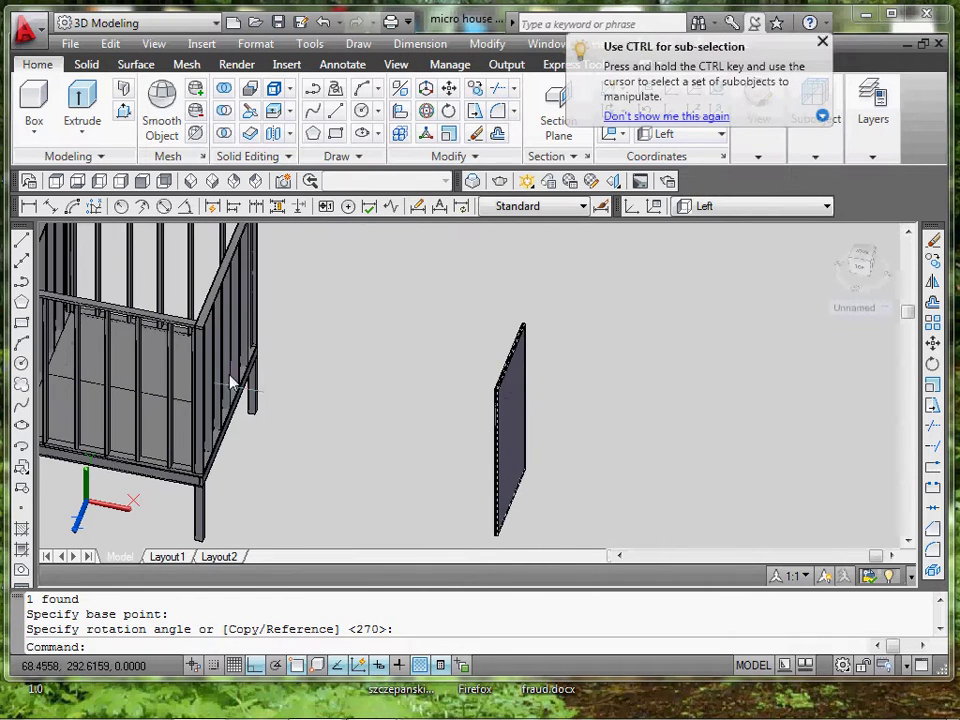
pyautogui.moveTo(215, 343); pyautogui.dragTo(369, 360, button='middle')
pyautogui.scroll(-5, 369, 360)
pyautogui.scroll(3, 489, 381)
pyautogui.click(539, 362)
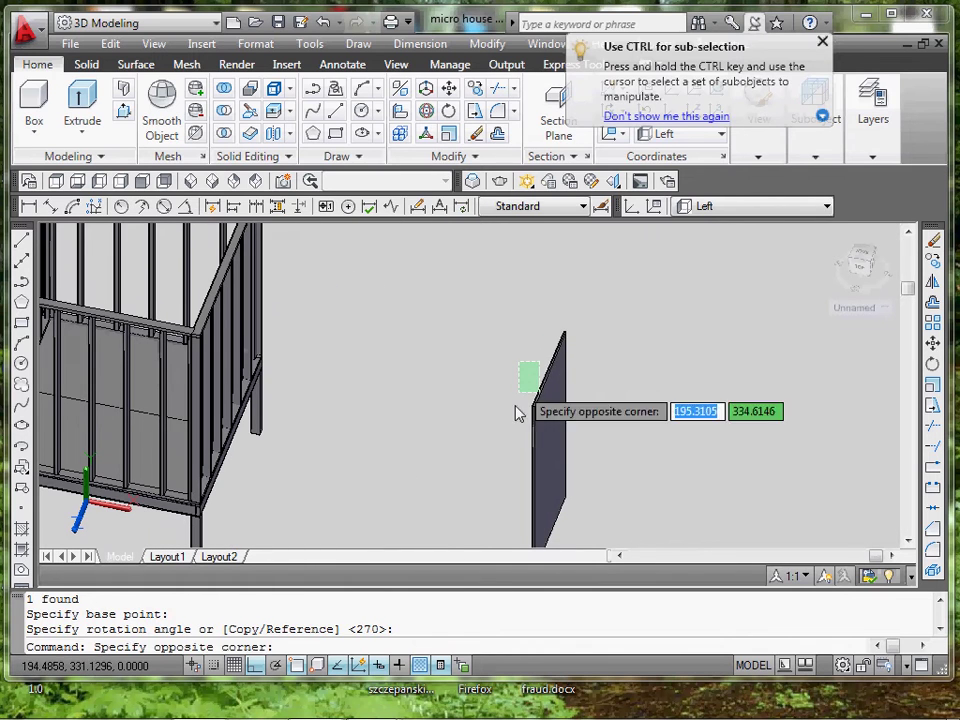
pyautogui.click(515, 408)
pyautogui.write('M')
pyautogui.press('Return')
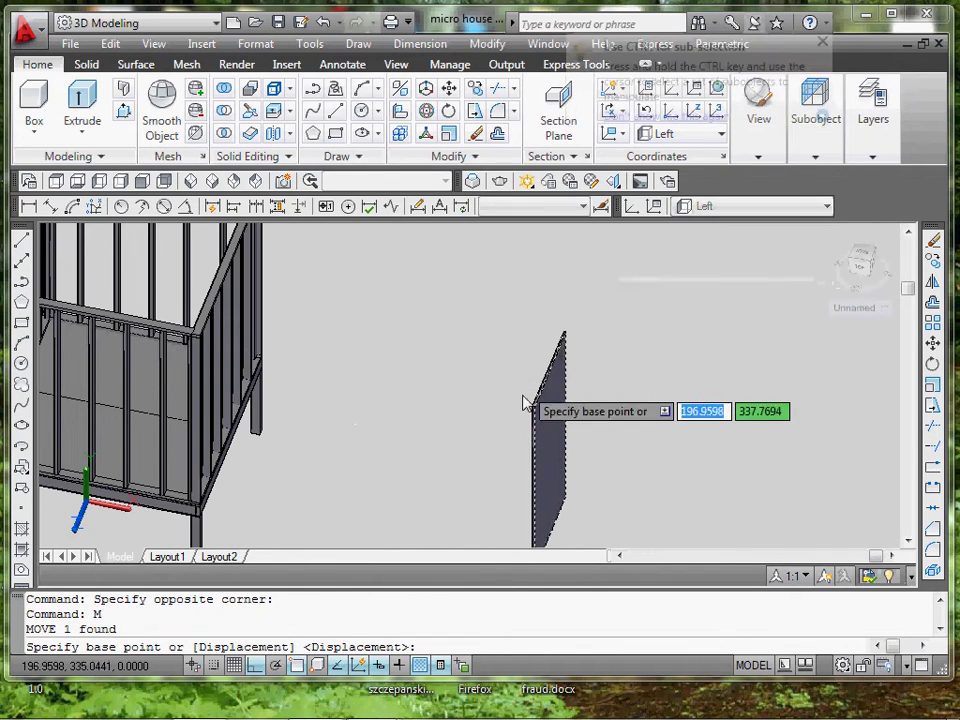
pyautogui.scroll(3, 530, 420)
pyautogui.click(551, 444)
pyautogui.scroll(-4, 529, 343)
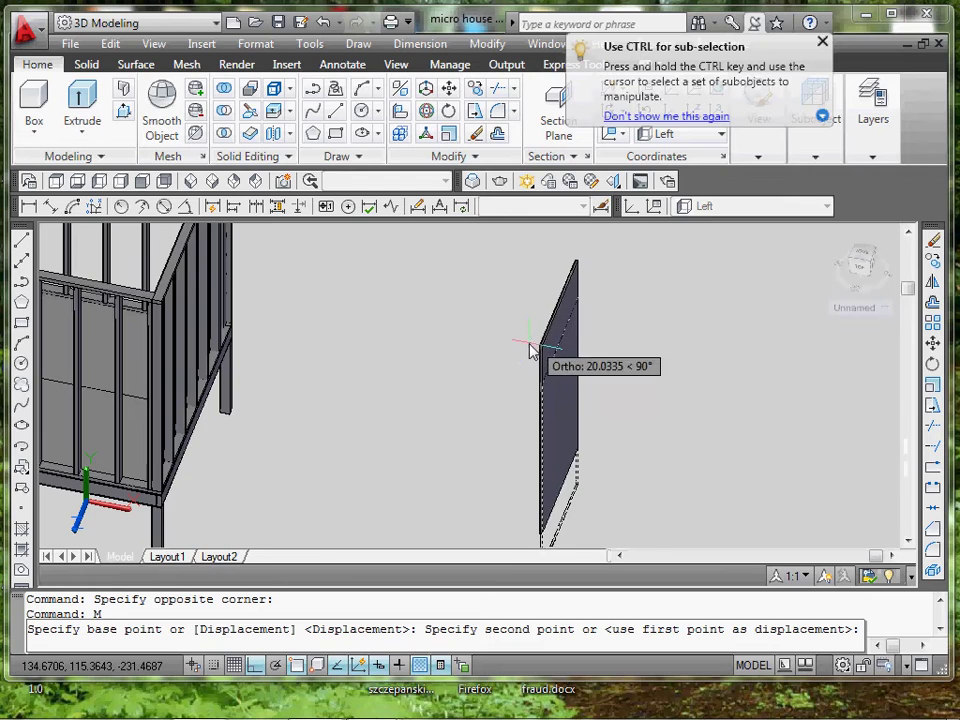
pyautogui.scroll(5, 195, 320)
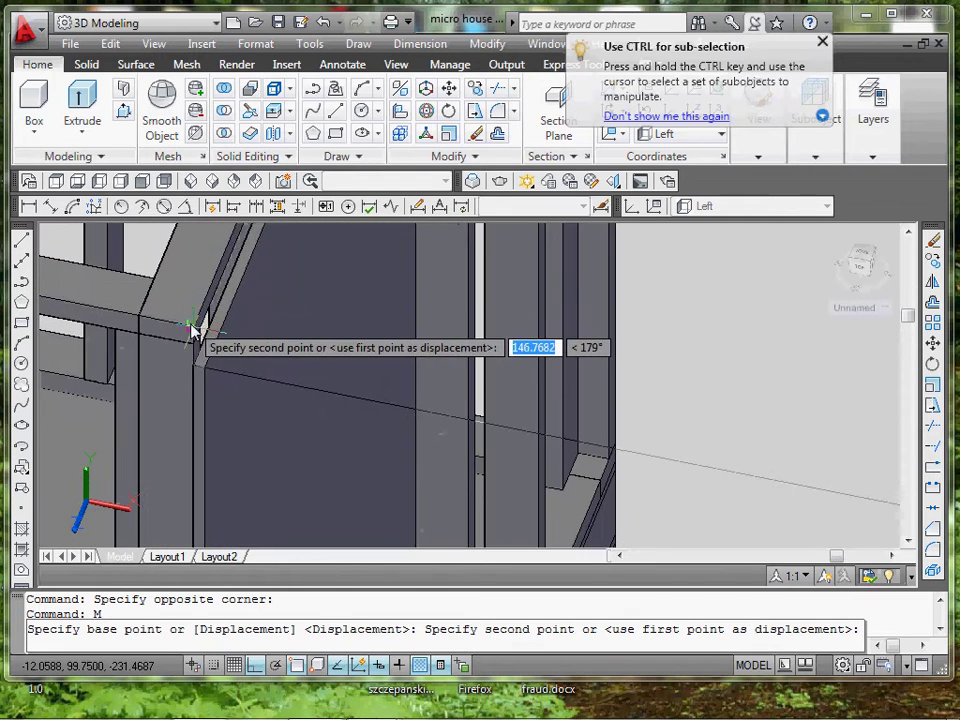
pyautogui.click(195, 332)
# - Copy the wall panel 48 units along the same side wall, edge to edge with the first panel
pyautogui.scroll(4, 289, 285)
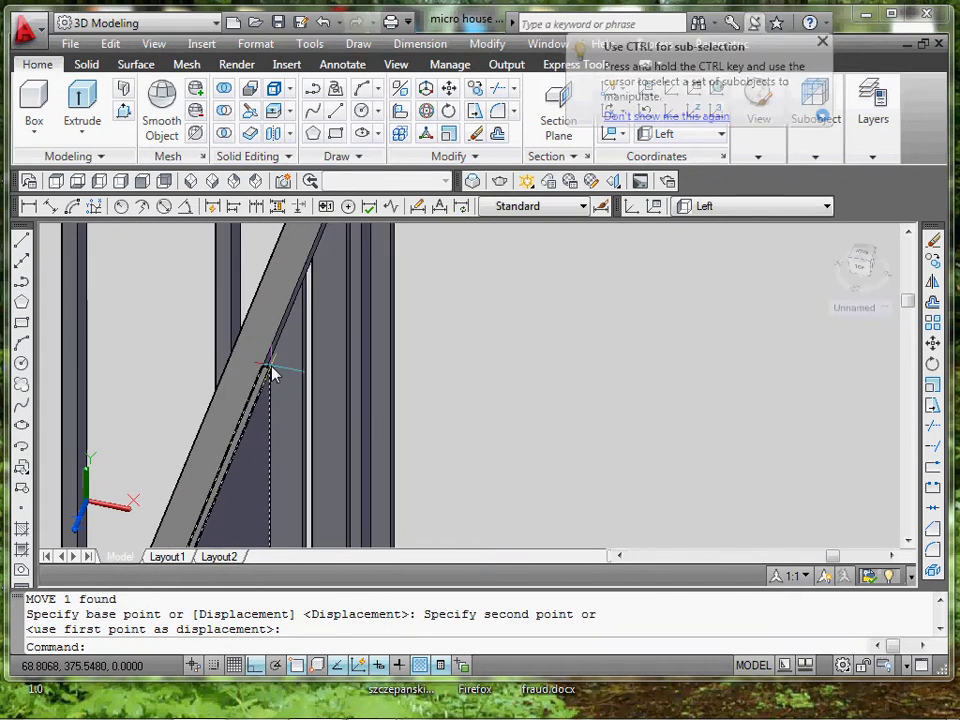
pyautogui.click(274, 383)
pyautogui.scroll(-3, 268, 388)
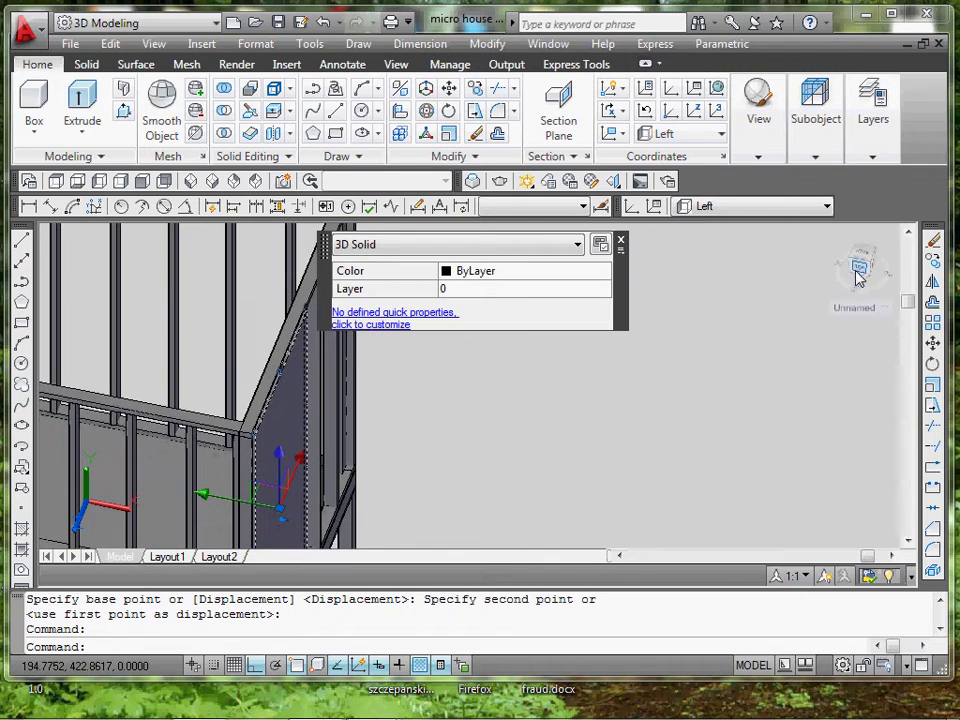
pyautogui.click(936, 263)
pyautogui.scroll(2, 295, 428)
pyautogui.click(212, 434)
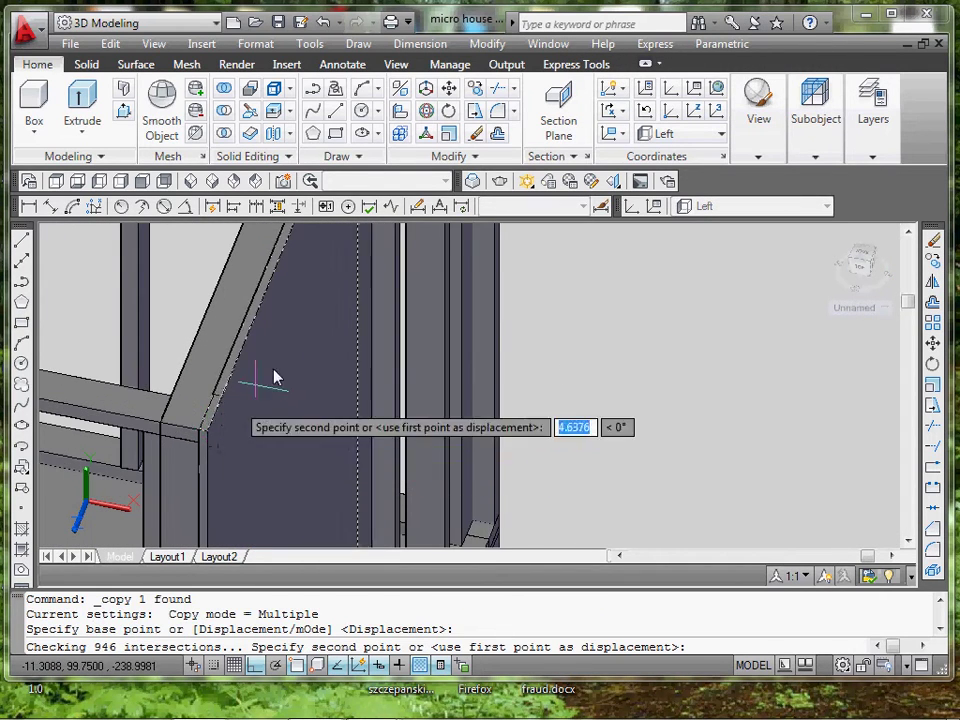
pyautogui.scroll(-1, 276, 368)
pyautogui.moveTo(277, 365); pyautogui.dragTo(235, 548, button='middle')
pyautogui.scroll(2, 321, 311)
pyautogui.scroll(-1, 279, 428)
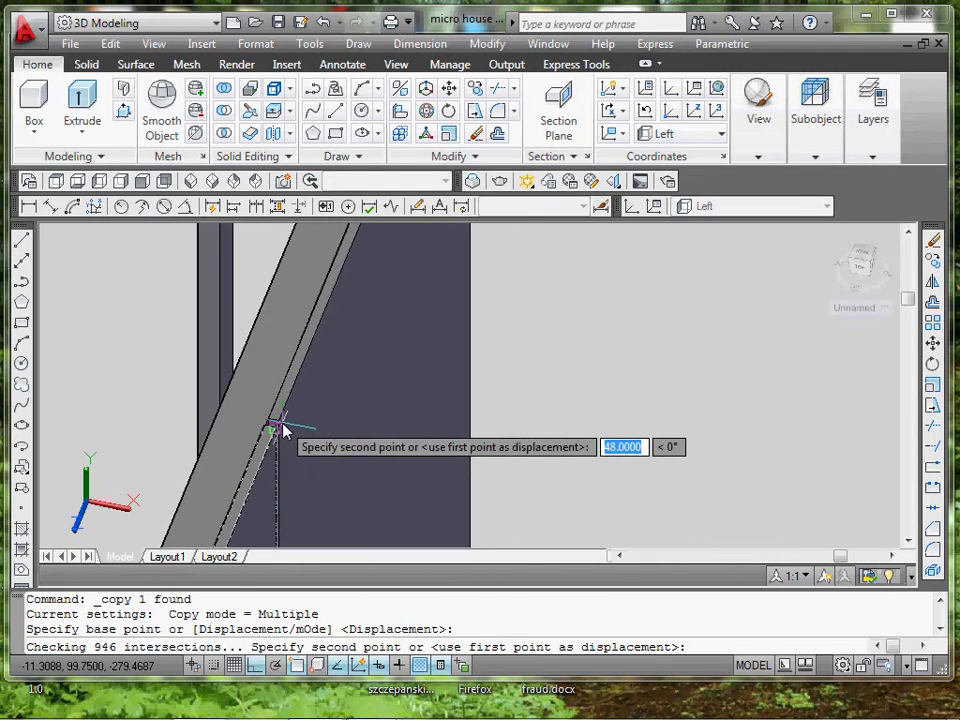
pyautogui.click(281, 428)
pyautogui.scroll(-3, 287, 432)
pyautogui.press('Escape')
# - Copy both side wall panels onto the outer face of the opposite side wall
pyautogui.scroll(3, 287, 383)
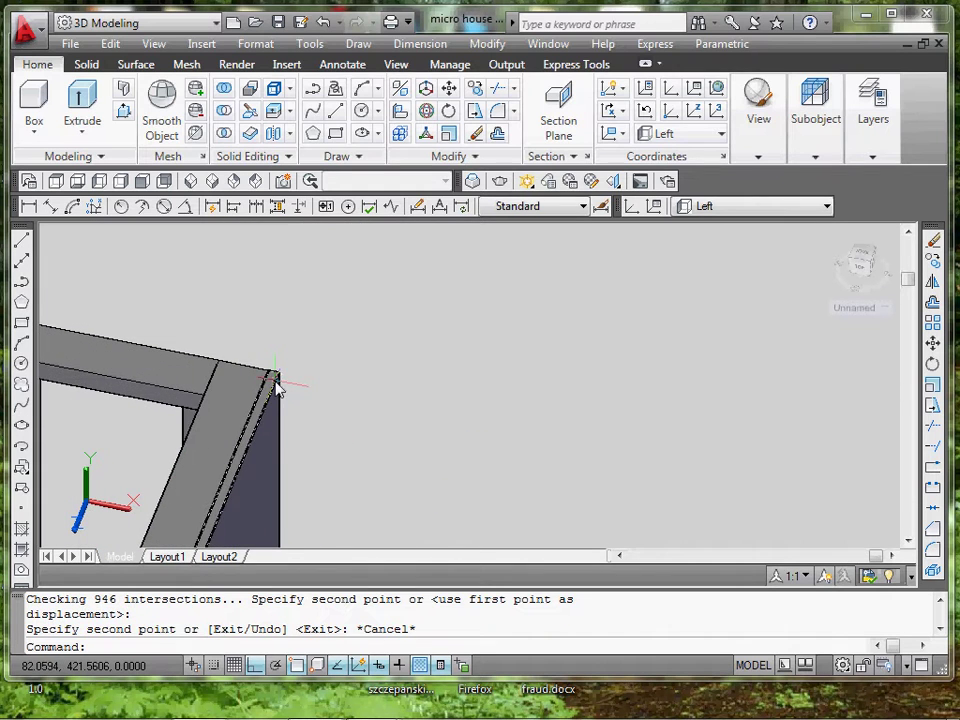
pyautogui.scroll(-1, 276, 390)
pyautogui.click(277, 392)
pyautogui.scroll(-3, 285, 385)
pyautogui.click(281, 388)
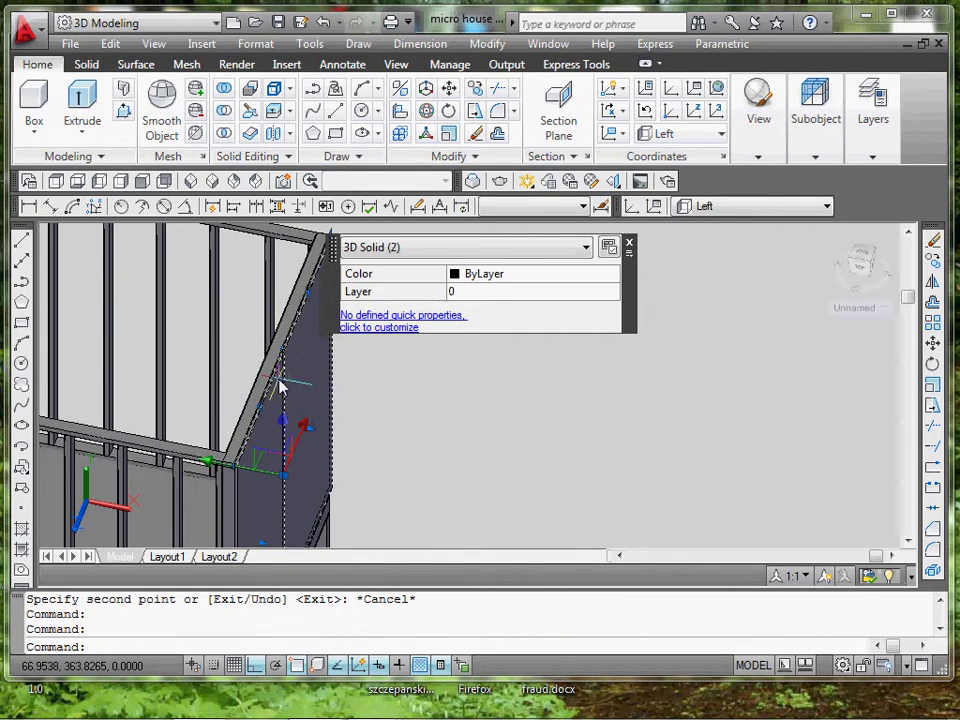
pyautogui.click(933, 261)
pyautogui.scroll(3, 270, 380)
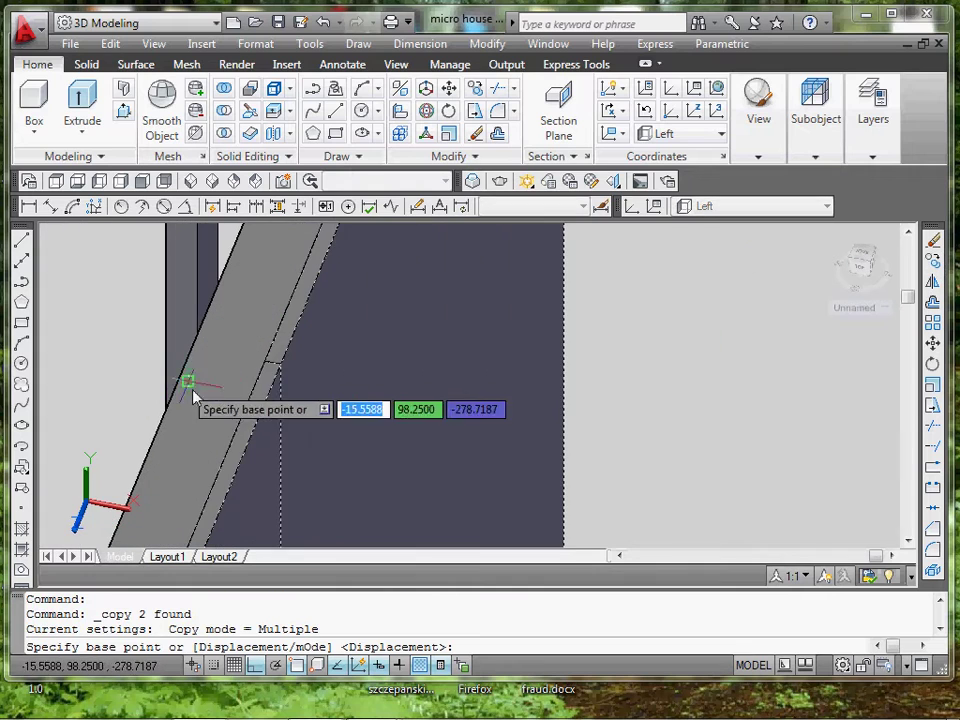
pyautogui.click(281, 370)
pyautogui.scroll(-4, 200, 375)
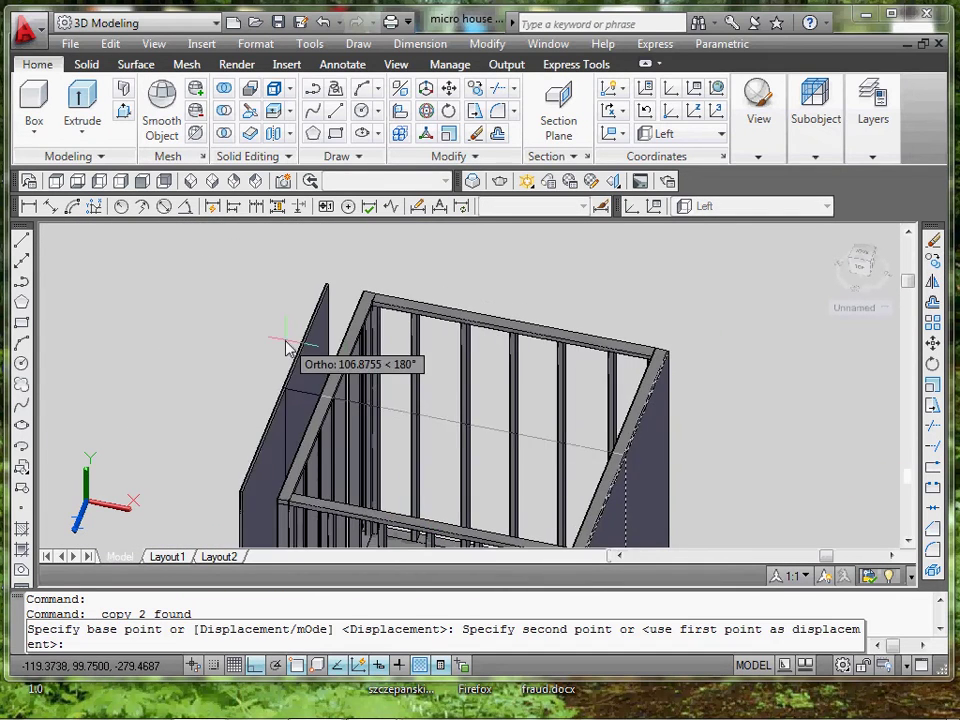
pyautogui.scroll(4, 317, 444)
pyautogui.click(355, 456)
pyautogui.scroll(-5, 240, 392)
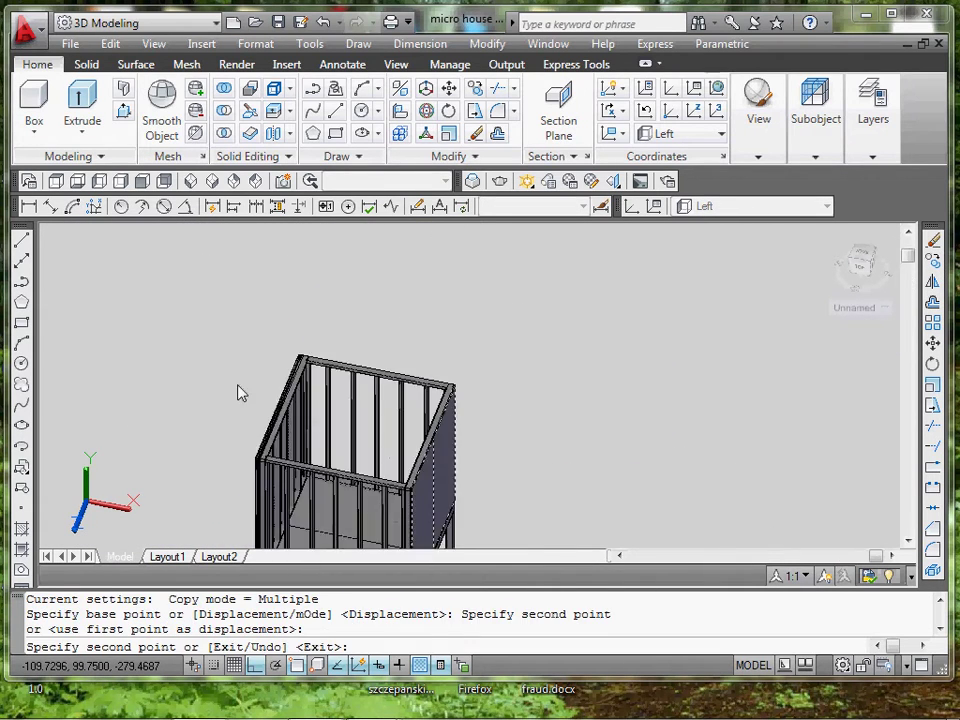
# - Place another copy of the two wall panels in the empty space beside the house and end the copying
pyautogui.click(520, 418)
pyautogui.press('Escape')
pyautogui.scroll(-2, 500, 252)
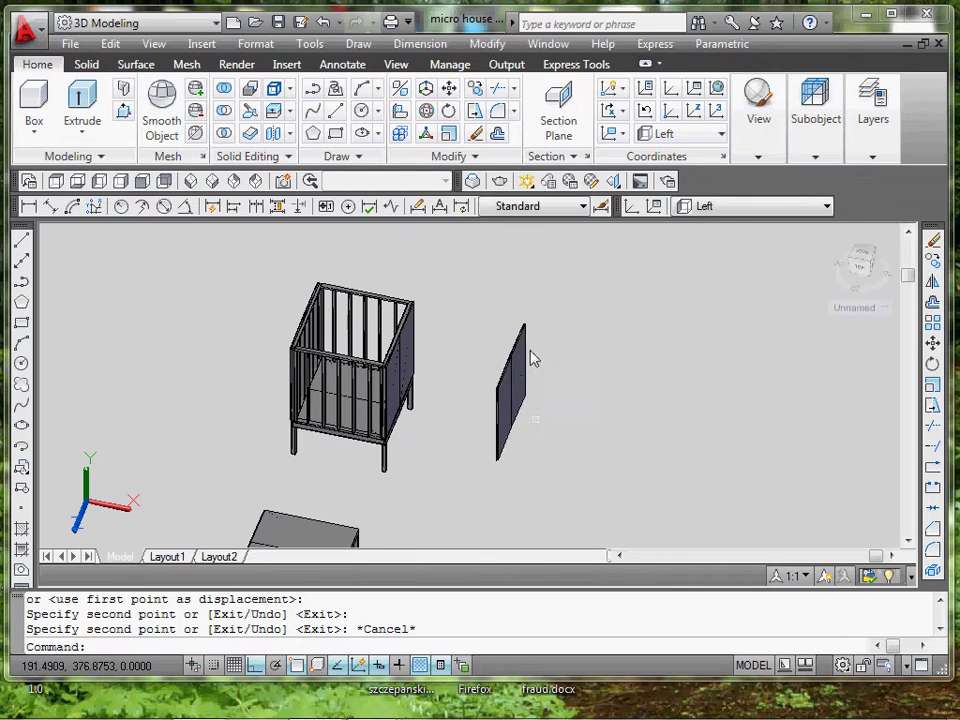
pyautogui.click(542, 338)
pyautogui.click(487, 416)
pyautogui.click(933, 362)
pyautogui.press('Escape')
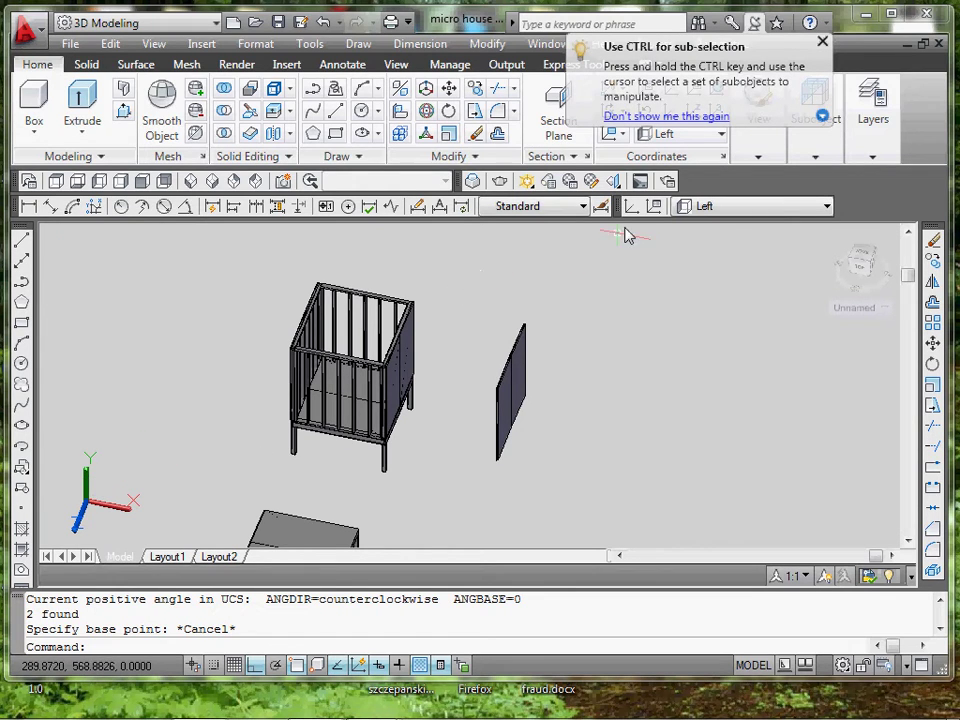
# - Set the UCS to Top and rotate the spare pair of panels a quarter turn to run parallel to the front wall
pyautogui.click(757, 207)
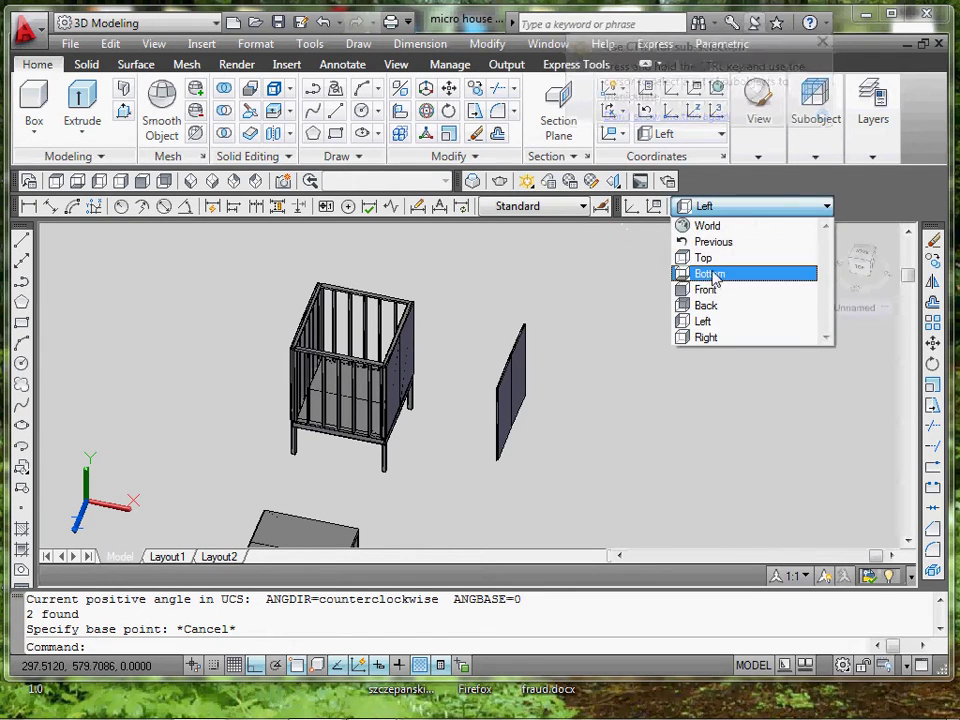
pyautogui.click(710, 257)
pyautogui.click(568, 321)
pyautogui.click(481, 410)
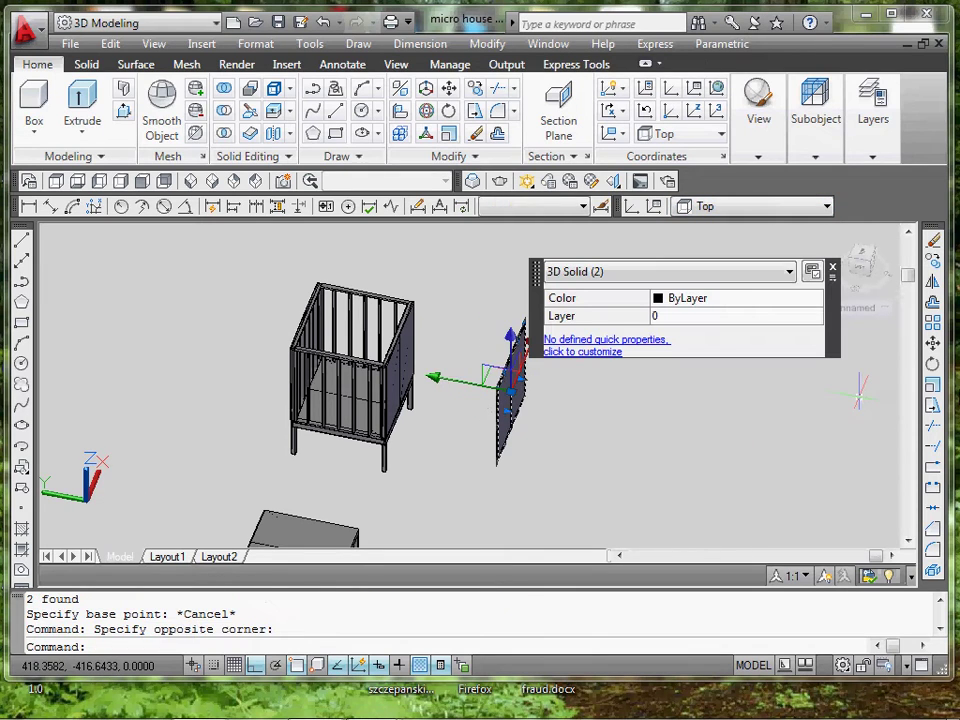
pyautogui.click(931, 365)
pyautogui.click(506, 378)
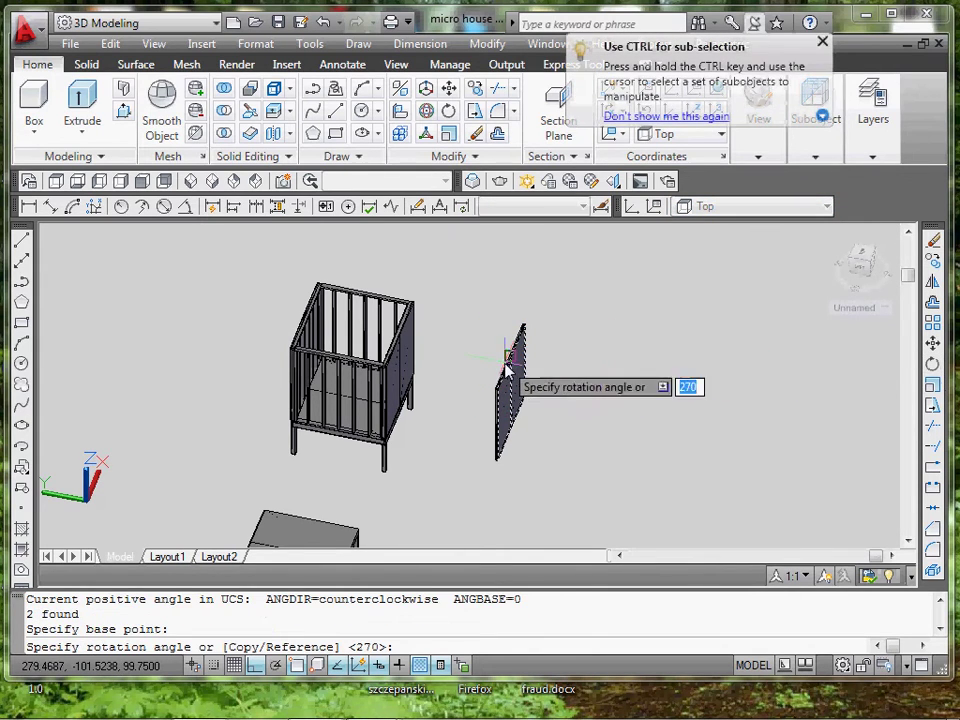
pyautogui.click(78, 316)
pyautogui.scroll(5, 354, 317)
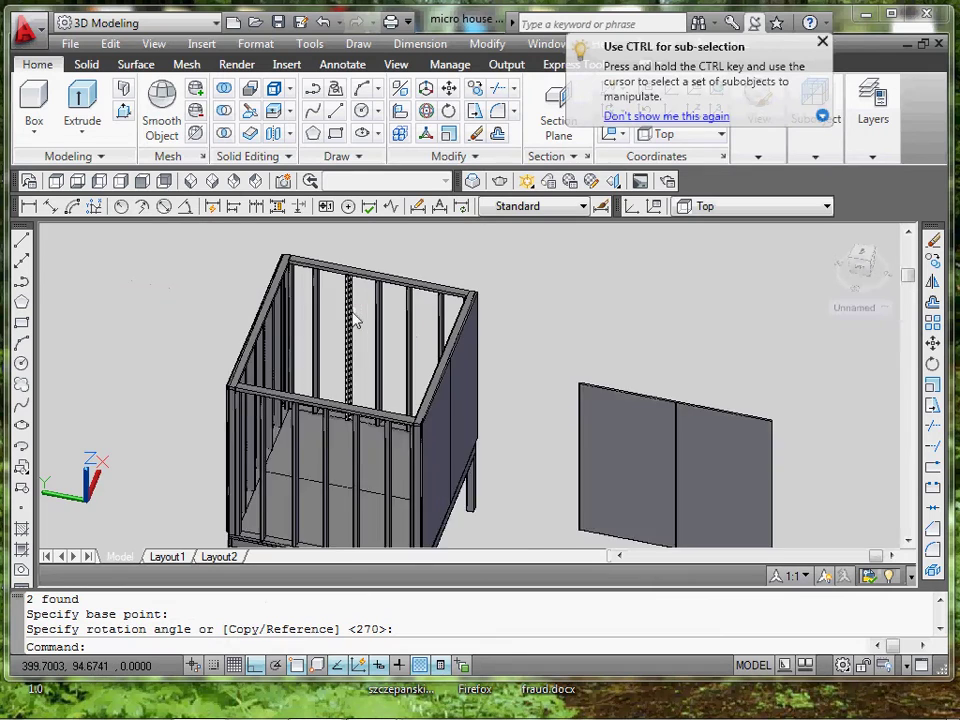
pyautogui.click(735, 369)
pyautogui.click(591, 465)
pyautogui.scroll(3, 461, 452)
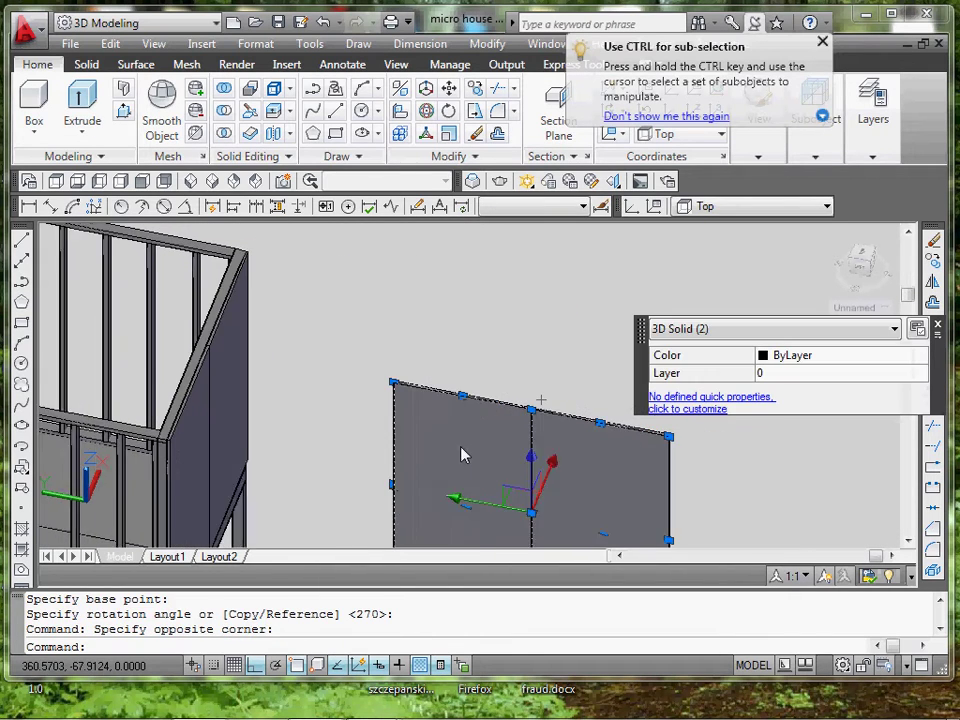
pyautogui.scroll(3, 600, 460)
pyautogui.write('m')
pyautogui.press('Return')
pyautogui.scroll(-5, 538, 441)
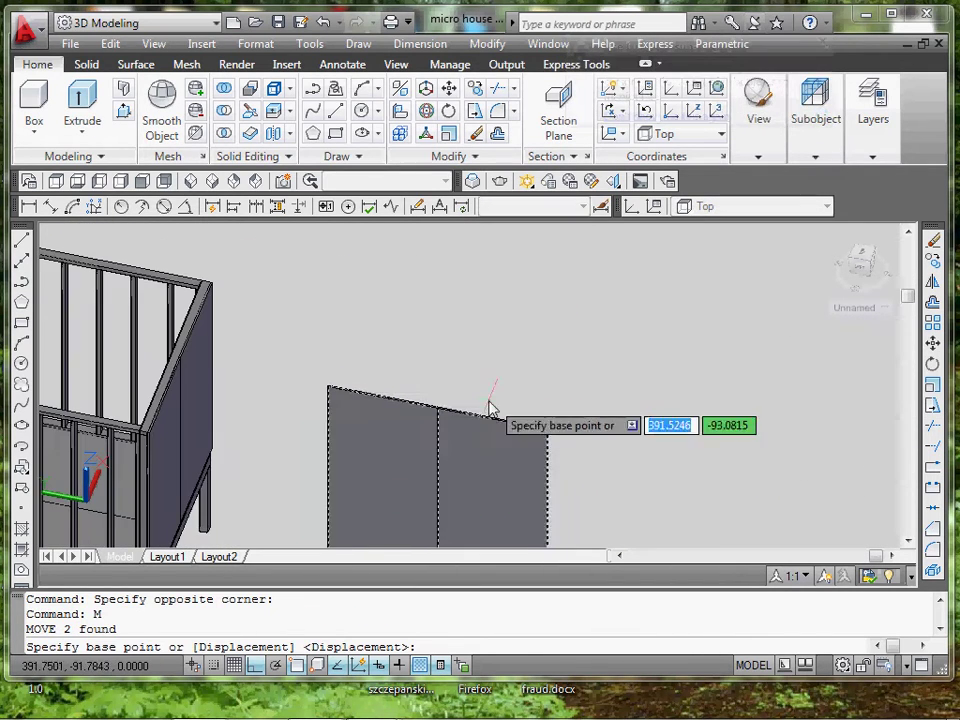
pyautogui.press('Escape')
# - Copy the spare pair of panels from its upper corner onto the outer face of the back wall and end the copying
pyautogui.click(489, 400)
pyautogui.click(348, 457)
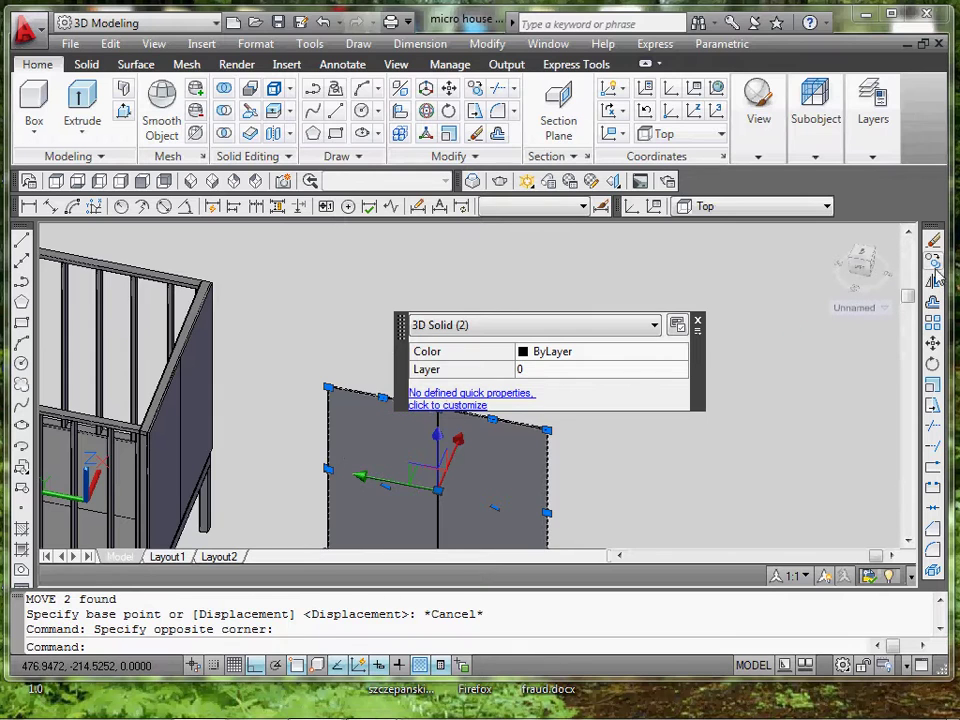
pyautogui.click(934, 264)
pyautogui.scroll(4, 501, 461)
pyautogui.click(615, 396)
pyautogui.scroll(-4, 541, 394)
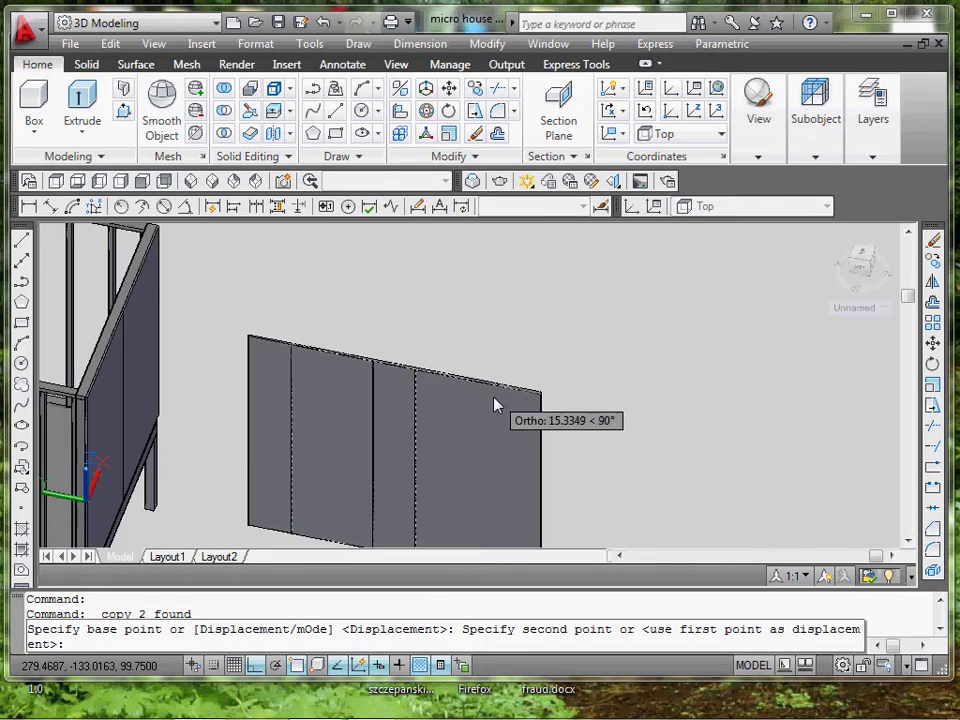
pyautogui.scroll(5, 591, 401)
pyautogui.click(377, 386)
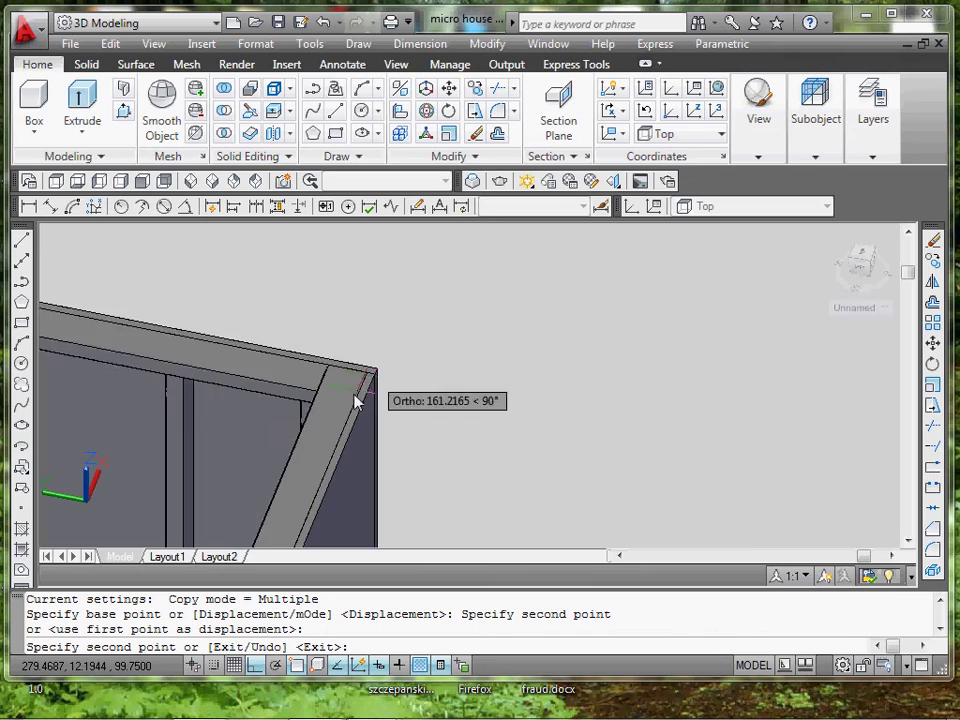
pyautogui.scroll(-5, 356, 401)
pyautogui.moveTo(358, 402); pyautogui.dragTo(566, 251, button='middle')
pyautogui.moveTo(430, 343); pyautogui.dragTo(415, 517, button='middle')
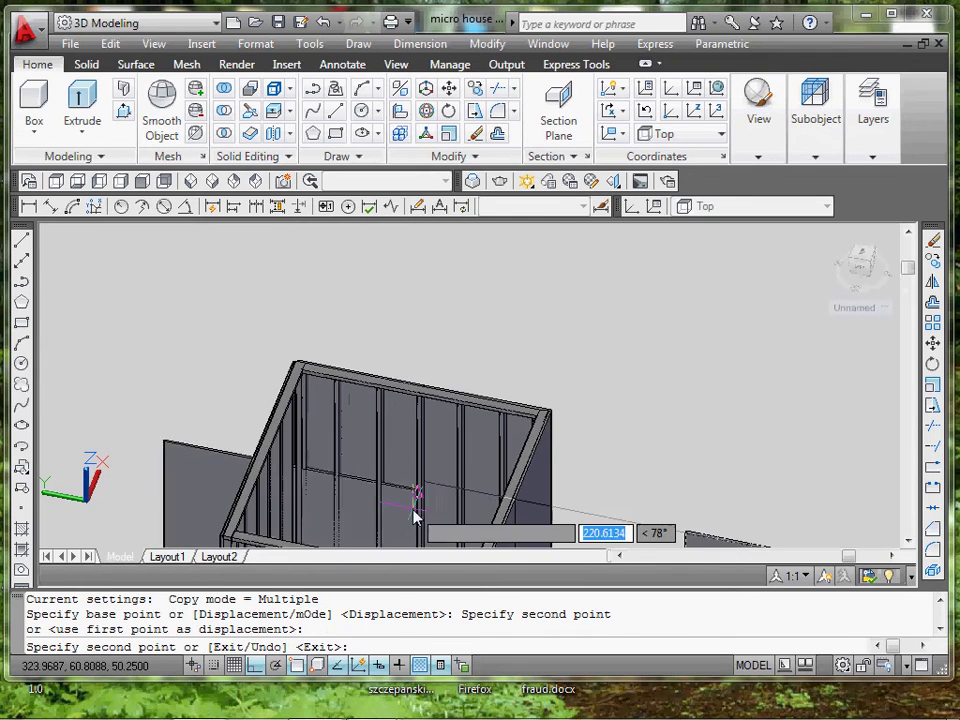
pyautogui.press('Escape')
# - Move both back wall panels 0.75 units along the wall to align their edge with the outer corner of the framing
pyautogui.scroll(5, 231, 396)
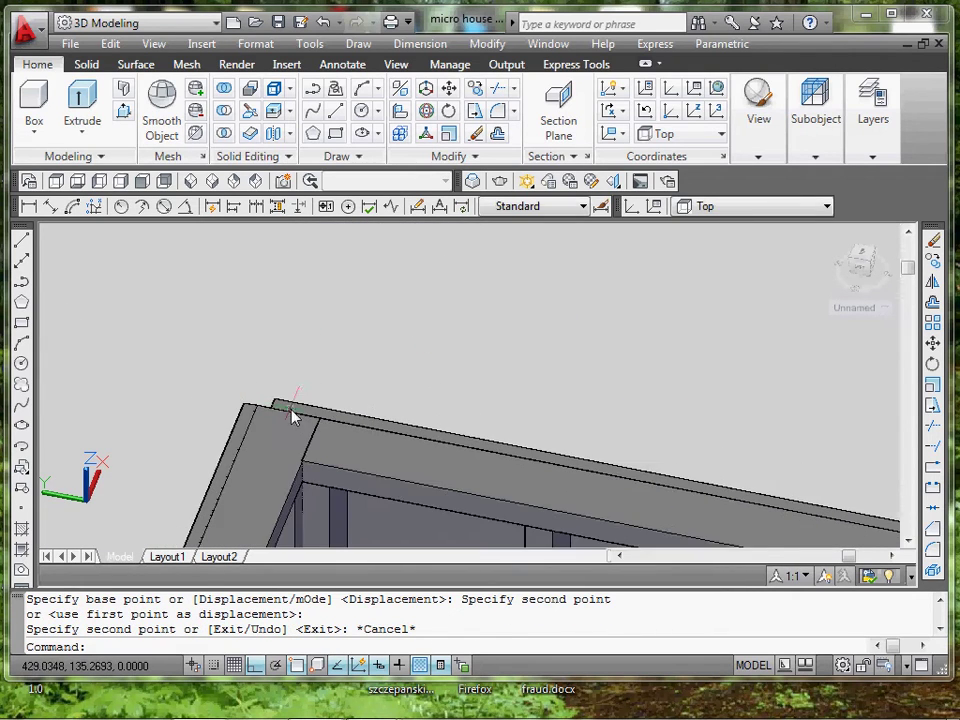
pyautogui.click(291, 410)
pyautogui.scroll(-5, 396, 423)
pyautogui.scroll(5, 846, 508)
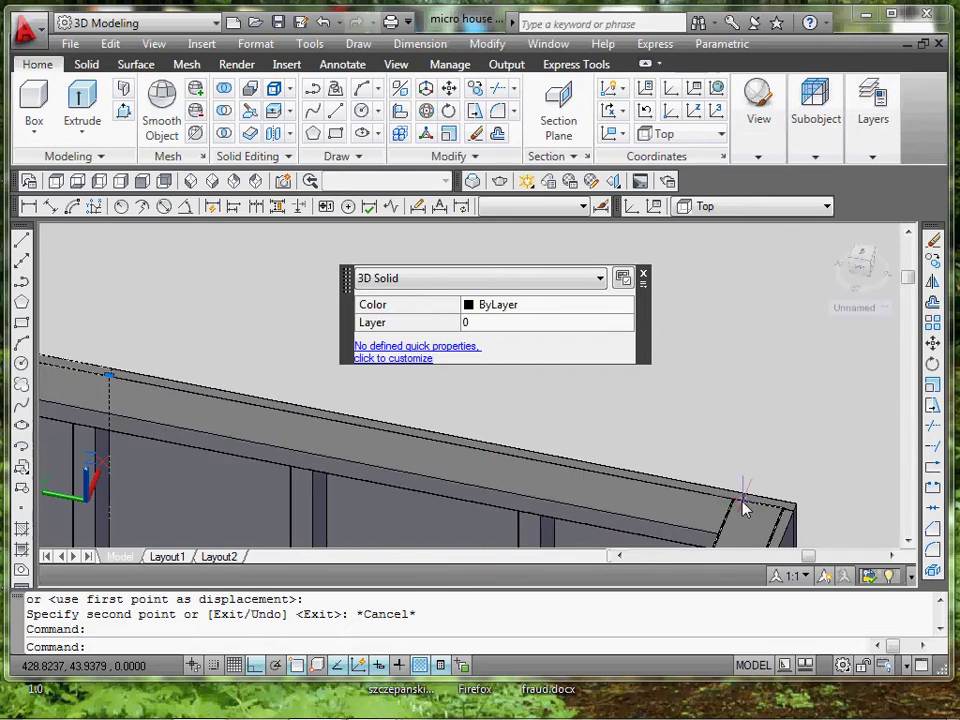
pyautogui.click(741, 498)
pyautogui.scroll(4, 735, 470)
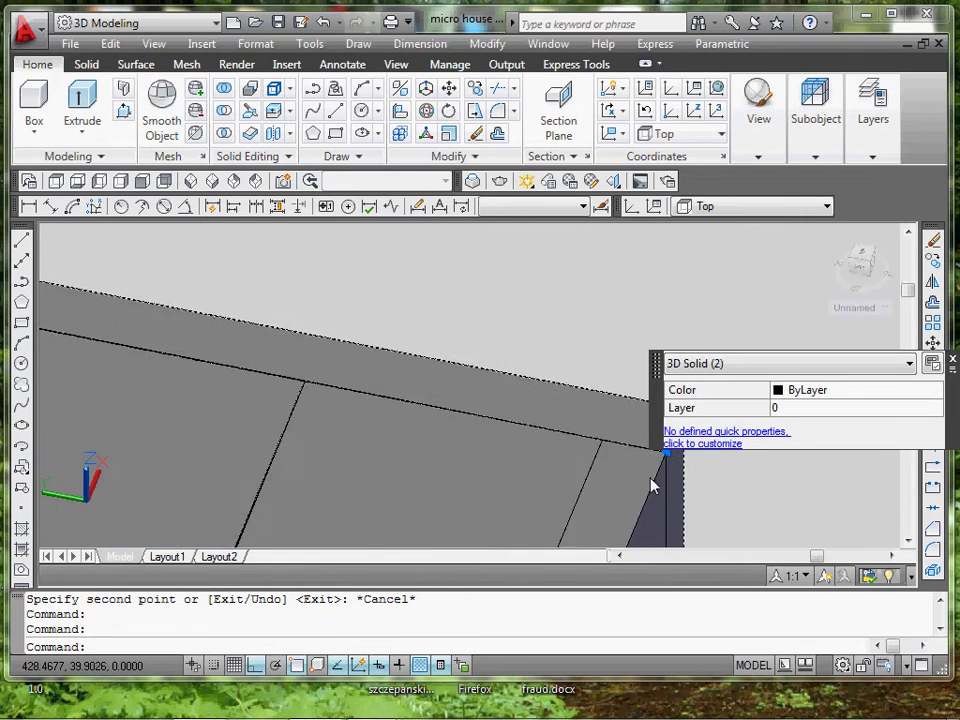
pyautogui.moveTo(652, 487); pyautogui.dragTo(488, 452, button='middle')
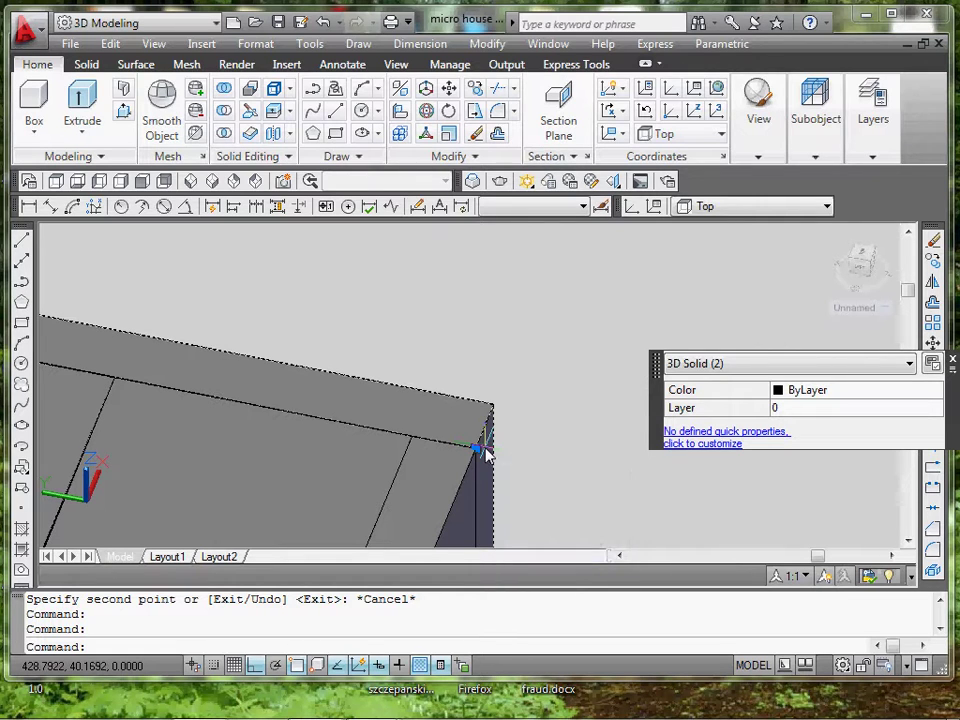
pyautogui.write('m')
pyautogui.press('Return')
pyautogui.click(468, 446)
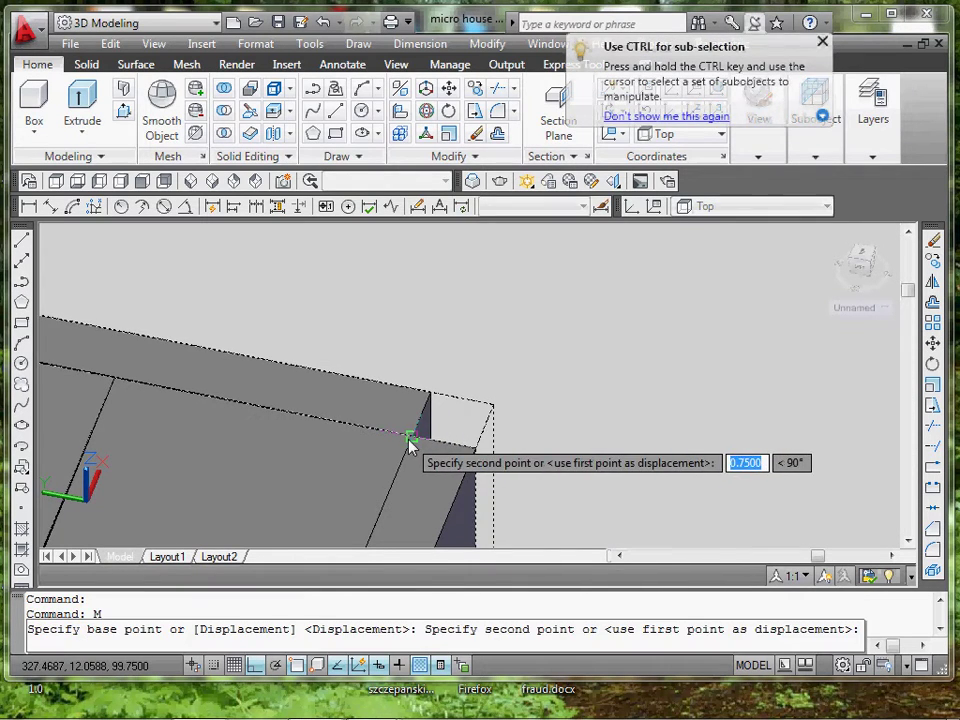
pyautogui.click(413, 441)
pyautogui.scroll(-3, 412, 449)
pyautogui.moveTo(412, 449); pyautogui.dragTo(563, 434, button='middle')
pyautogui.scroll(-2, 454, 434)
pyautogui.moveTo(456, 435); pyautogui.dragTo(568, 429, button='middle')
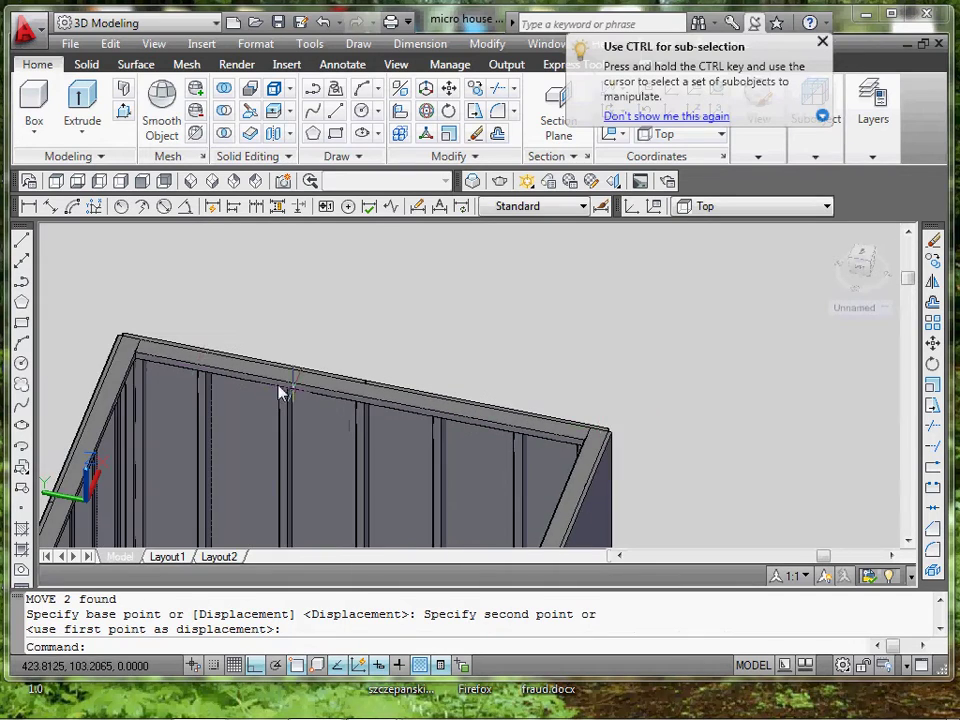
pyautogui.scroll(2, 172, 349)
pyautogui.click(200, 333)
pyautogui.scroll(-1, 320, 352)
pyautogui.moveTo(343, 359); pyautogui.dragTo(327, 355, button='middle')
pyautogui.click(317, 344)
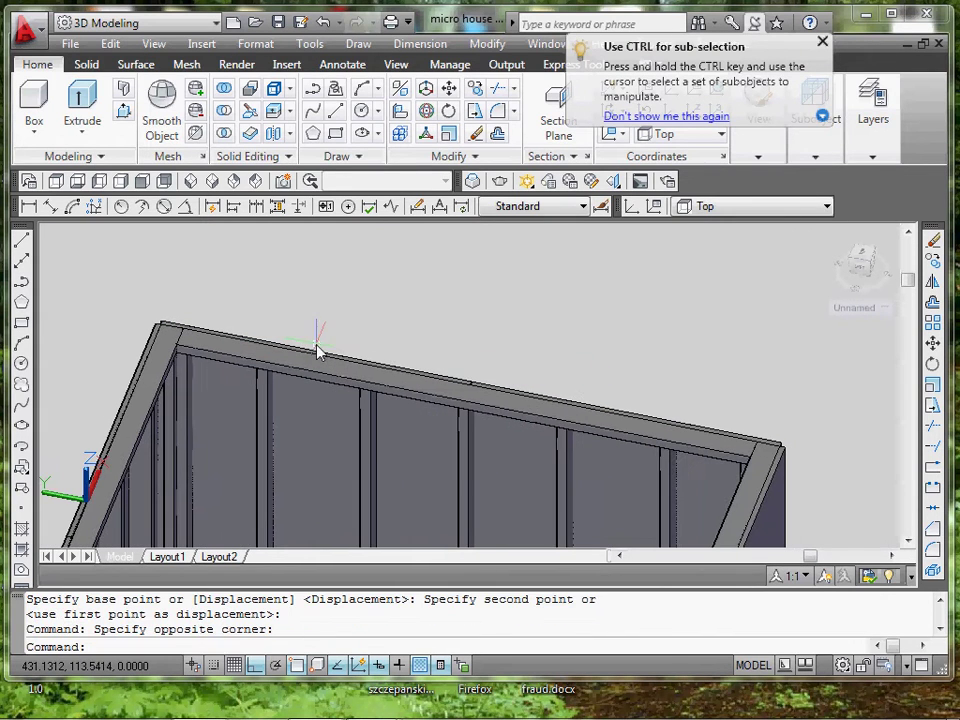
pyautogui.click(313, 354)
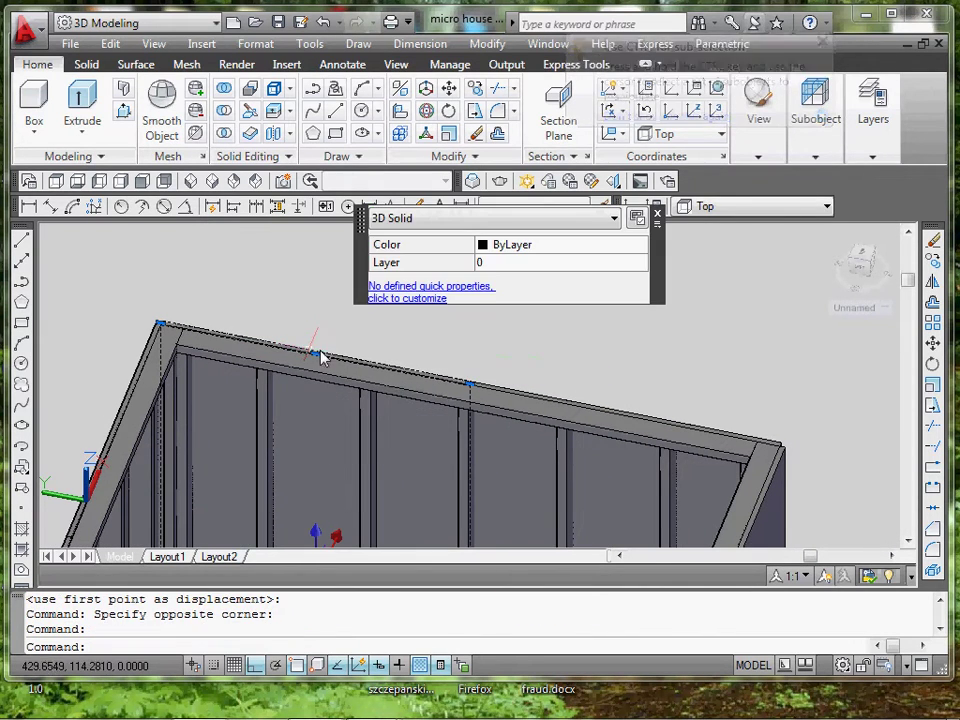
pyautogui.click(517, 396)
pyautogui.keyDown('shift'); pyautogui.moveTo(516, 396); pyautogui.dragTo(371, 490, button='middle'); pyautogui.keyUp('shift')
pyautogui.press('Escape')
pyautogui.press('Escape')
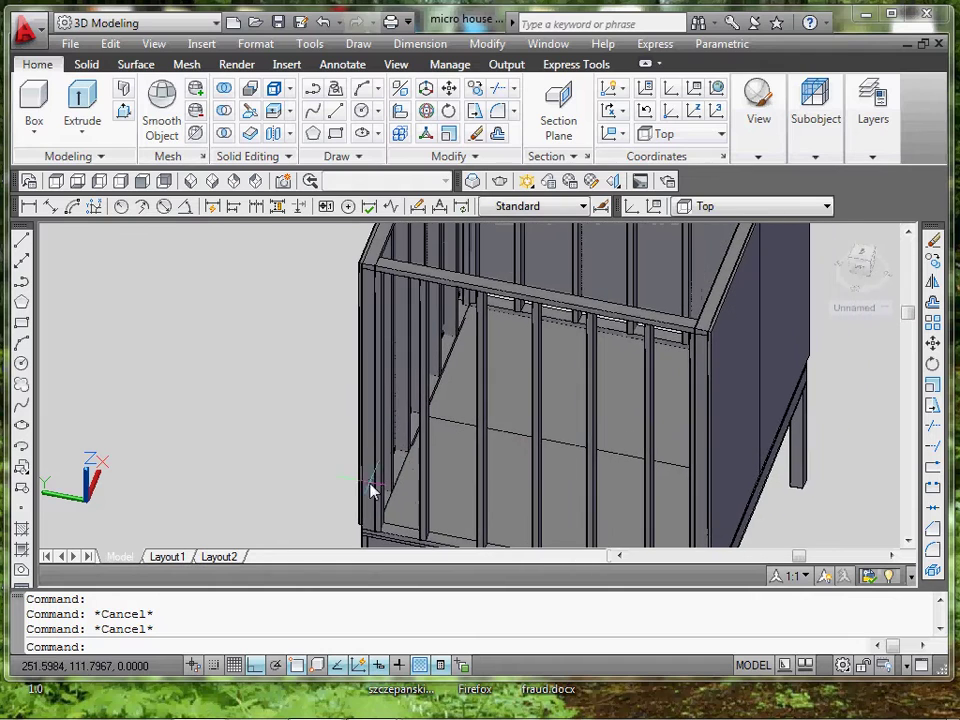
# - Copy both back wall panels onto the outer face of the front wall framing, corner to corner, and end the copying
pyautogui.keyDown('shift'); pyautogui.moveTo(378, 432); pyautogui.dragTo(390, 332, button='middle'); pyautogui.keyUp('shift')
pyautogui.scroll(6, 390, 332)
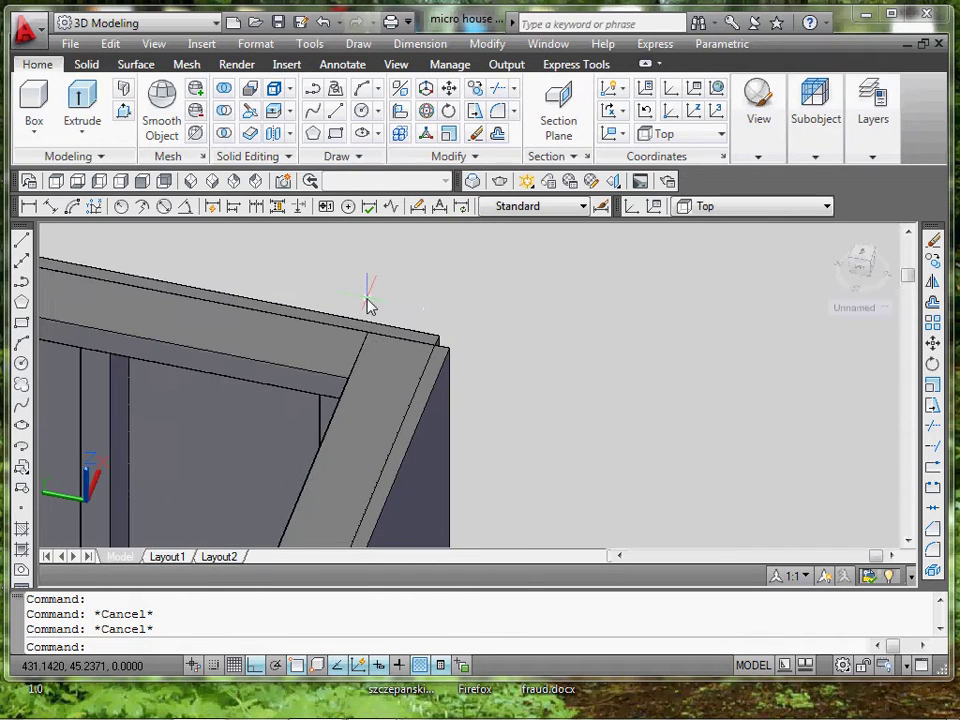
pyautogui.click(362, 328)
pyautogui.keyDown('shift'); pyautogui.moveTo(369, 328); pyautogui.dragTo(150, 317, button='middle'); pyautogui.keyUp('shift')
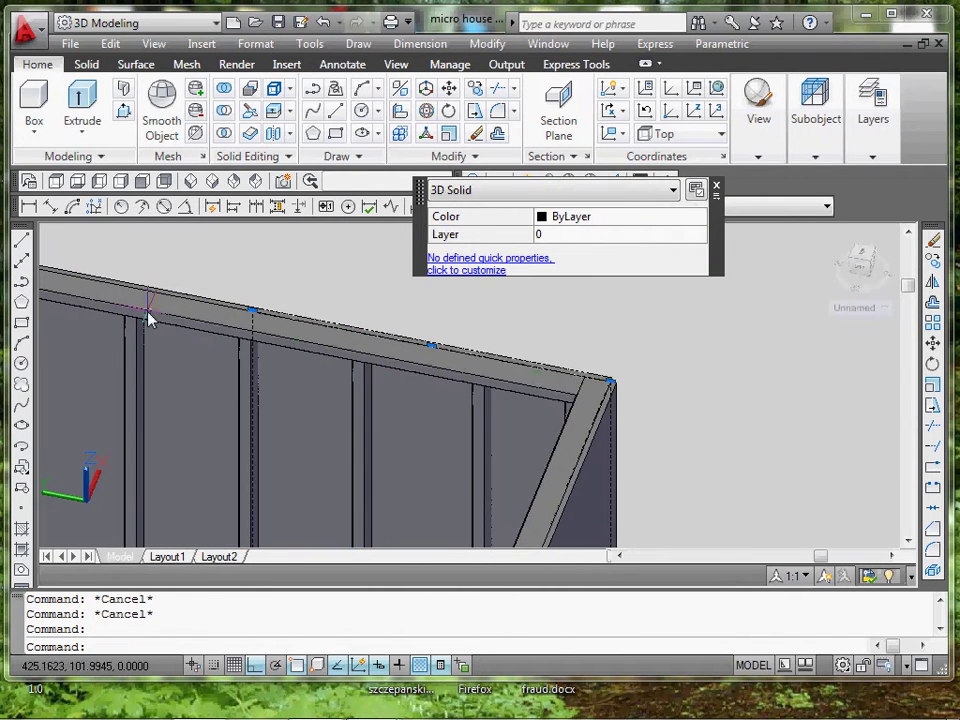
pyautogui.click(192, 301)
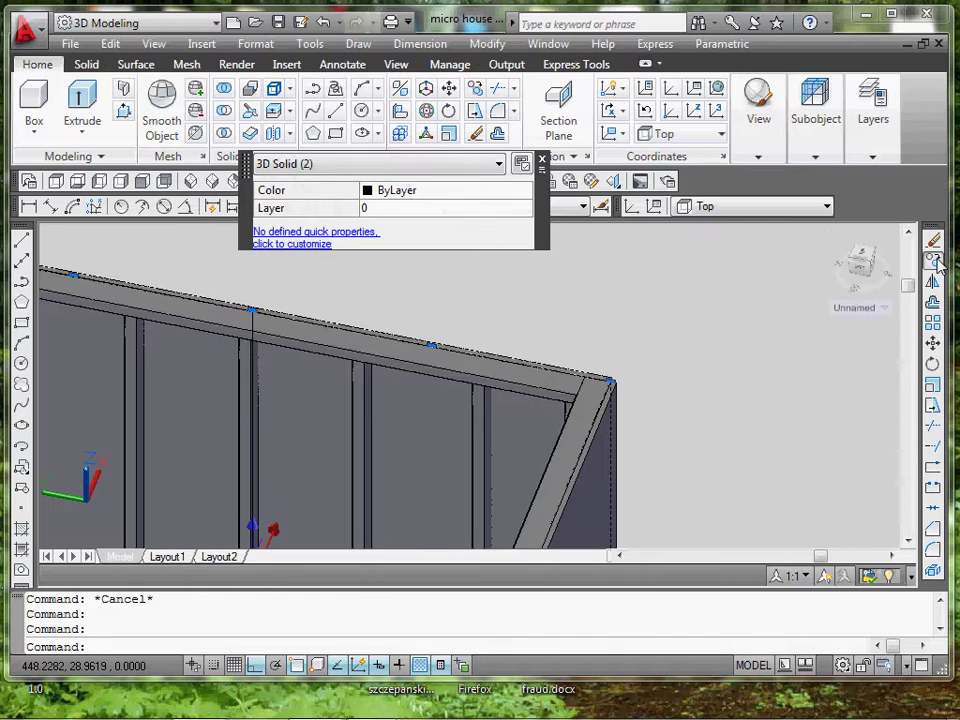
pyautogui.click(935, 260)
pyautogui.scroll(2, 640, 467)
pyautogui.moveTo(596, 372); pyautogui.dragTo(579, 486, button='middle')
pyautogui.scroll(2, 537, 338)
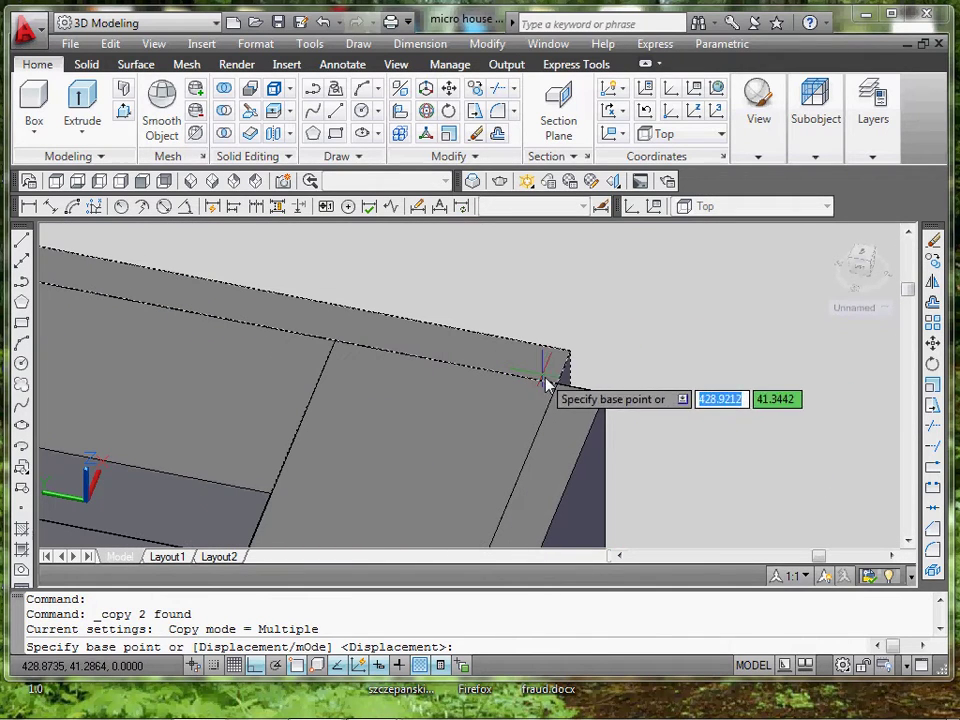
pyautogui.click(553, 378)
pyautogui.scroll(-5, 529, 396)
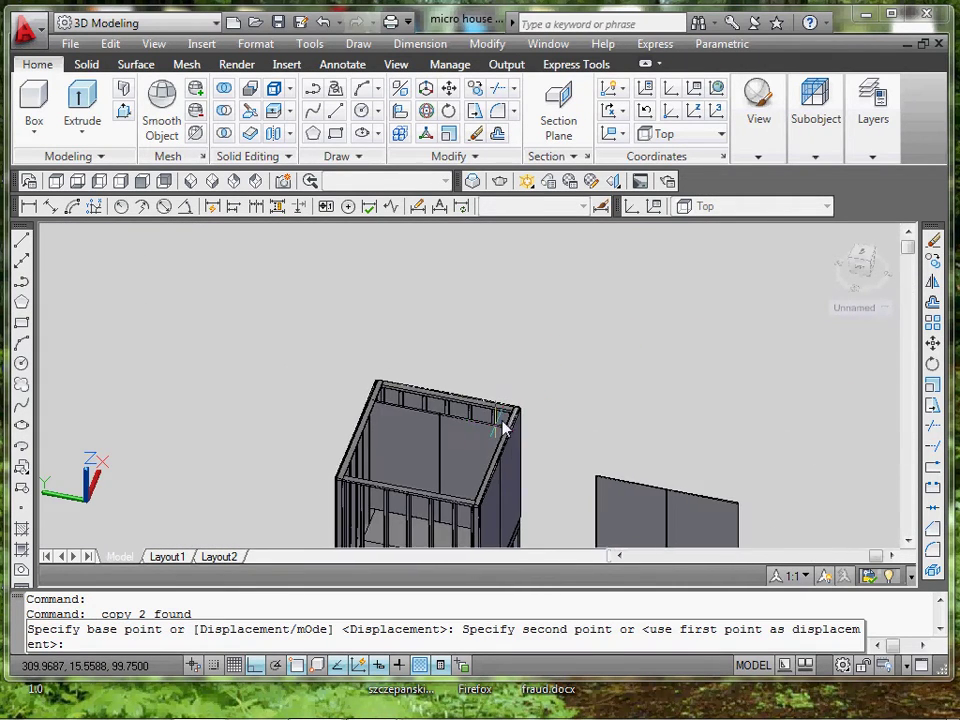
pyautogui.scroll(-2, 495, 450)
pyautogui.scroll(6, 531, 439)
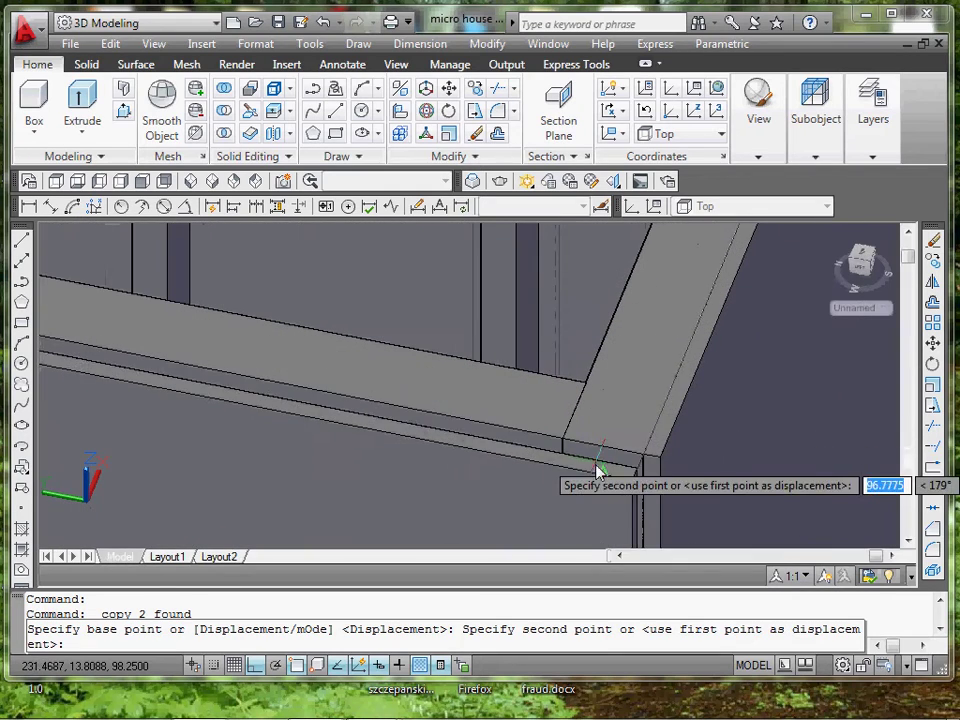
pyautogui.scroll(-1, 615, 465)
pyautogui.click(632, 459)
pyautogui.scroll(-3, 628, 465)
pyautogui.rightClick(610, 480)
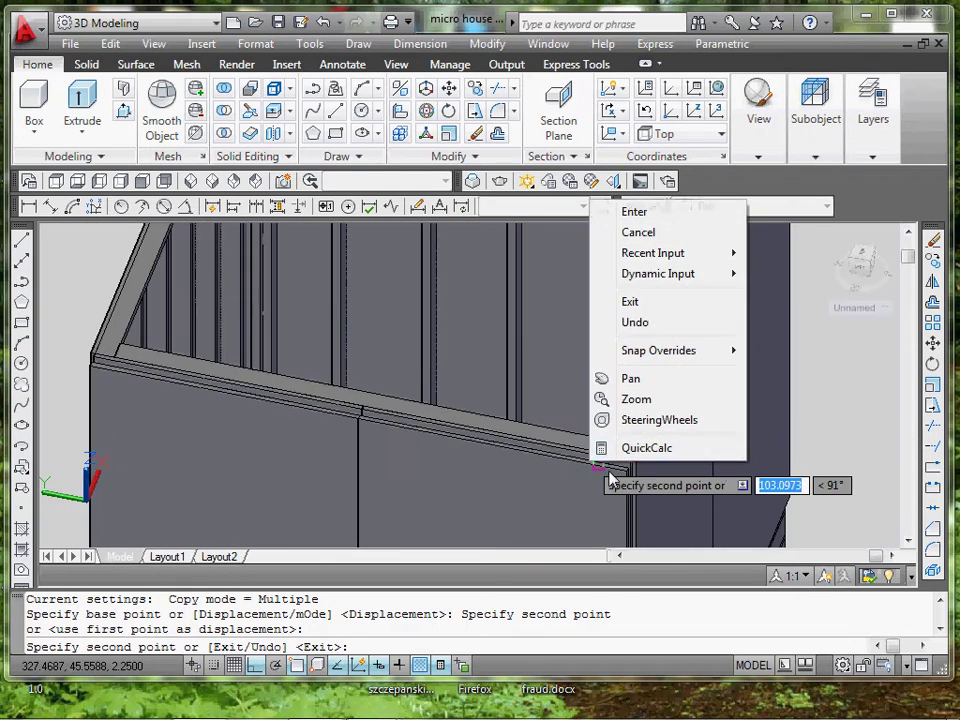
pyautogui.click(634, 213)
# - Erase the two spare panels standing beside the house
pyautogui.scroll(-4, 589, 336)
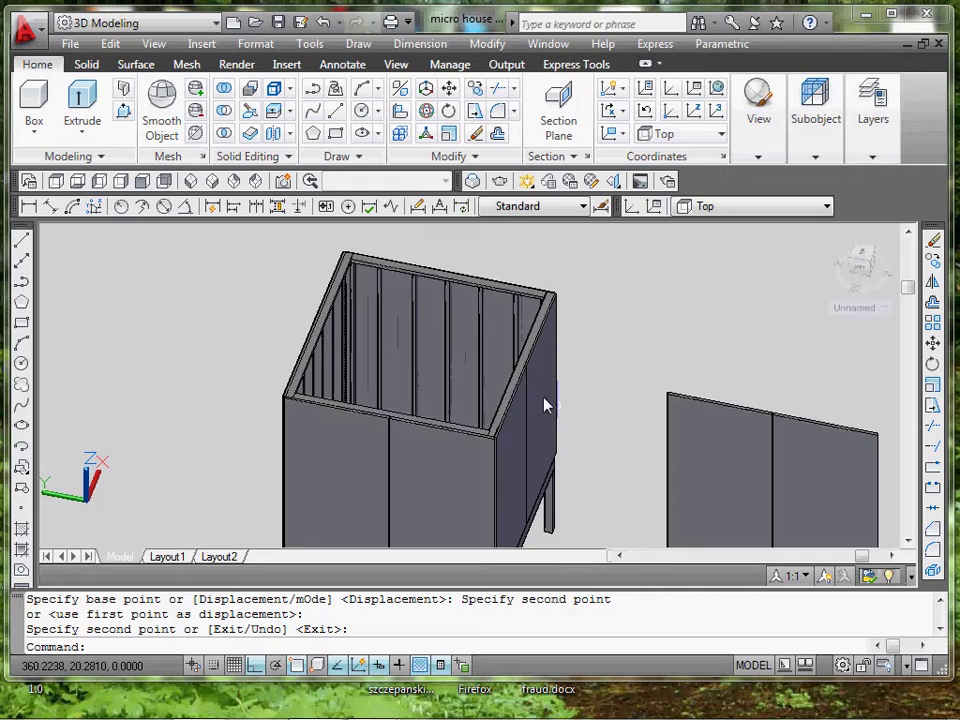
pyautogui.scroll(-2, 550, 365)
pyautogui.scroll(1, 560, 332)
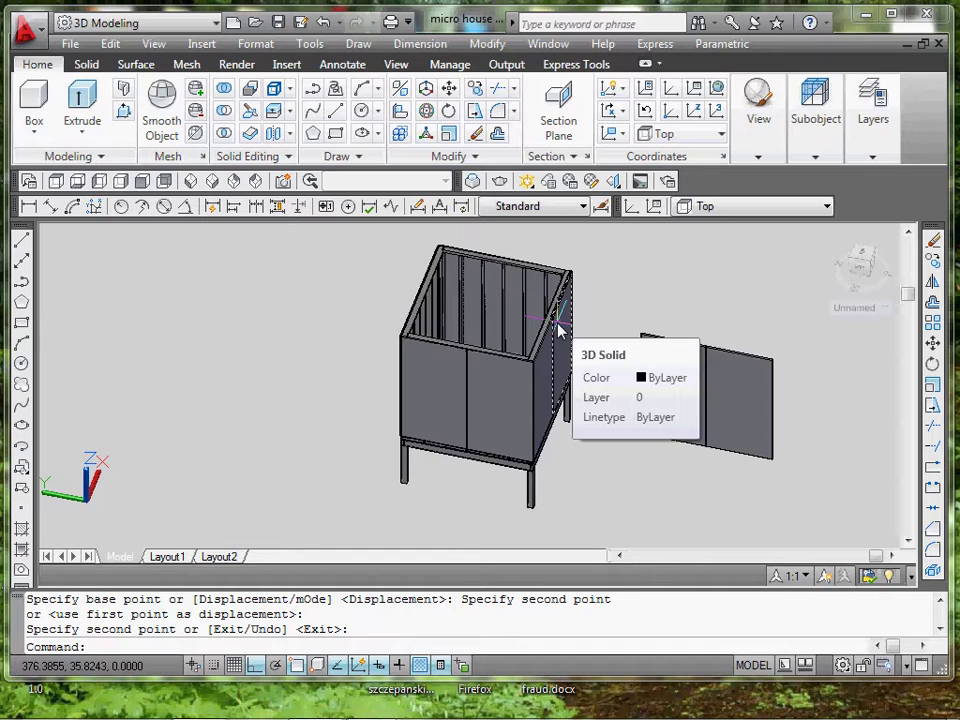
pyautogui.moveTo(703, 343); pyautogui.dragTo(671, 392)
pyautogui.press('Delete')
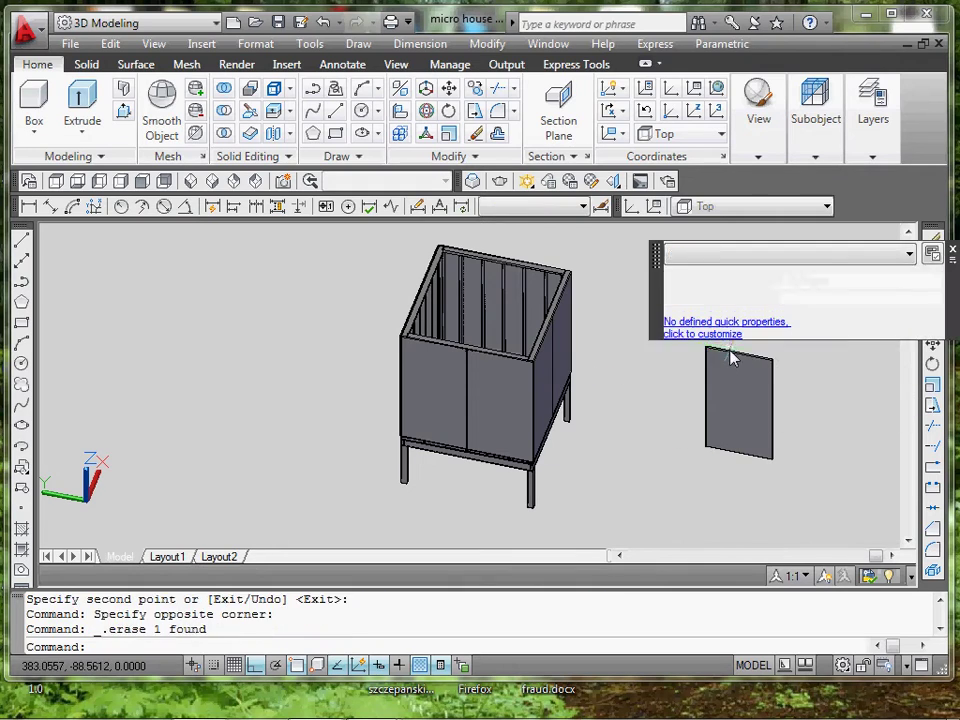
pyautogui.click(732, 358)
pyautogui.press('Delete')
pyautogui.click(654, 375)
pyautogui.click(645, 448)
pyautogui.moveTo(645, 448)
pyautogui.mouseDown(button='middle')
pyautogui.moveTo(642, 525)
pyautogui.moveTo(624, 430)
pyautogui.mouseUp(button='middle')
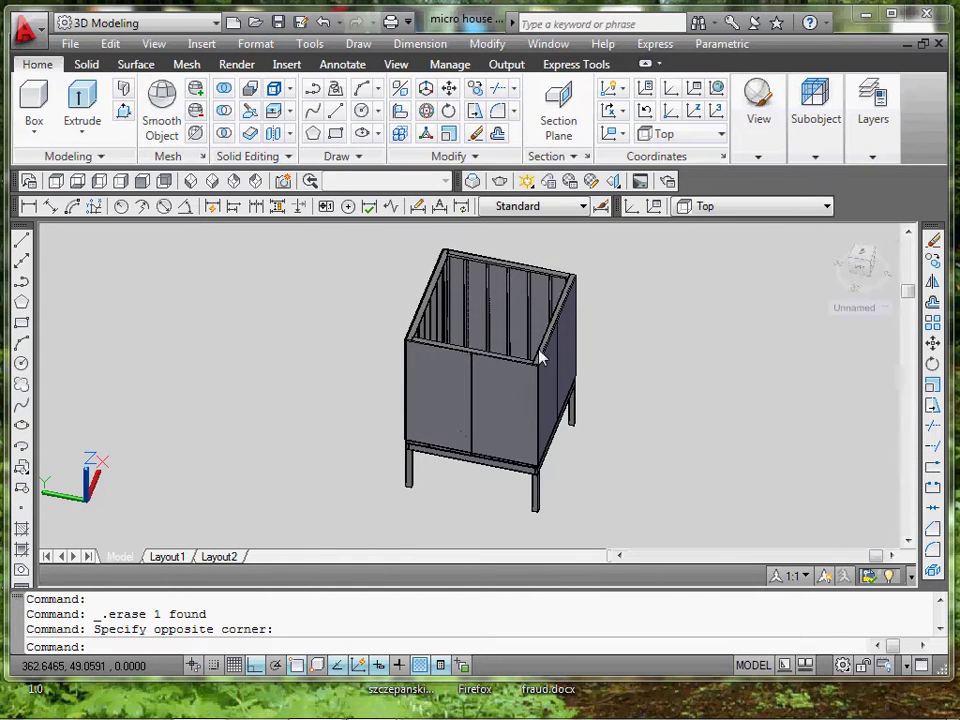
# - Create six new layers in the Layer Properties Manager
pyautogui.moveTo(458, 295); pyautogui.dragTo(446, 354, button='middle')
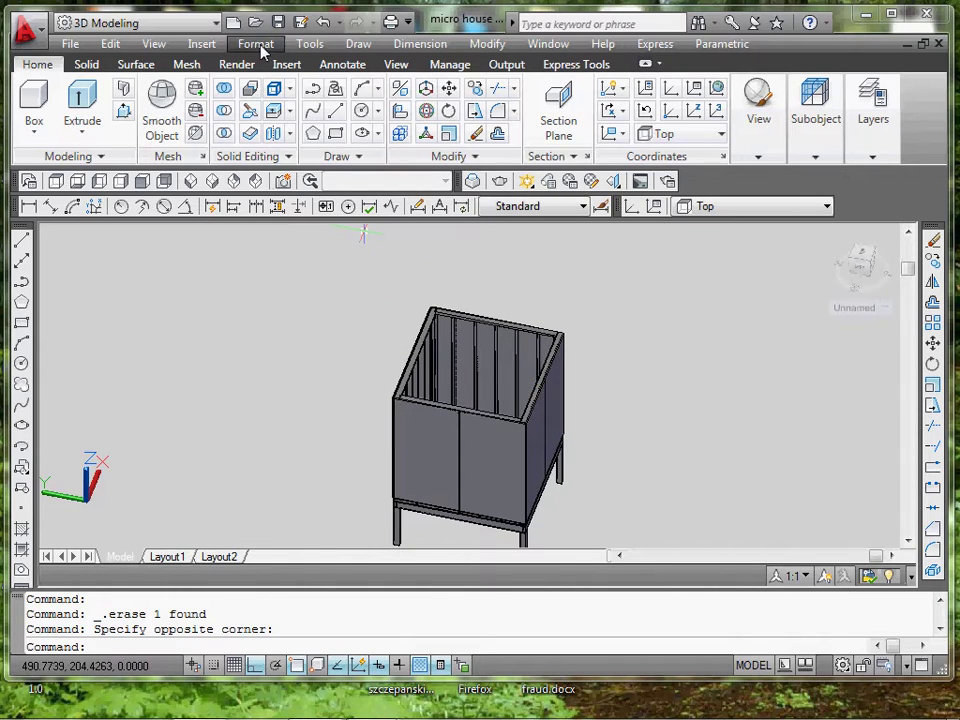
pyautogui.click(259, 44)
pyautogui.click(268, 66)
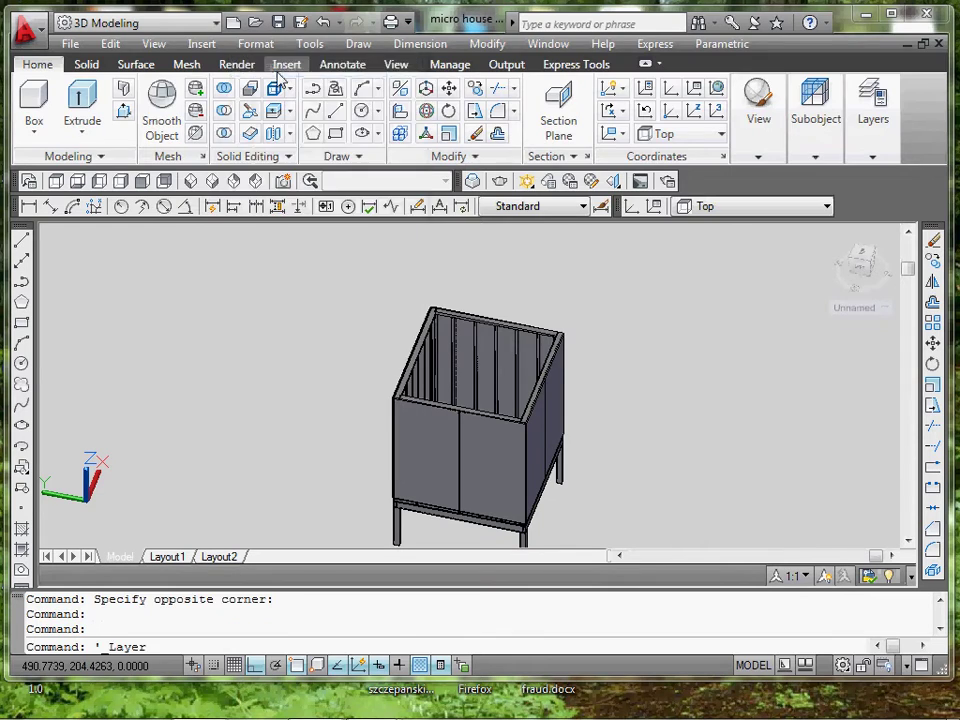
pyautogui.click(268, 90)
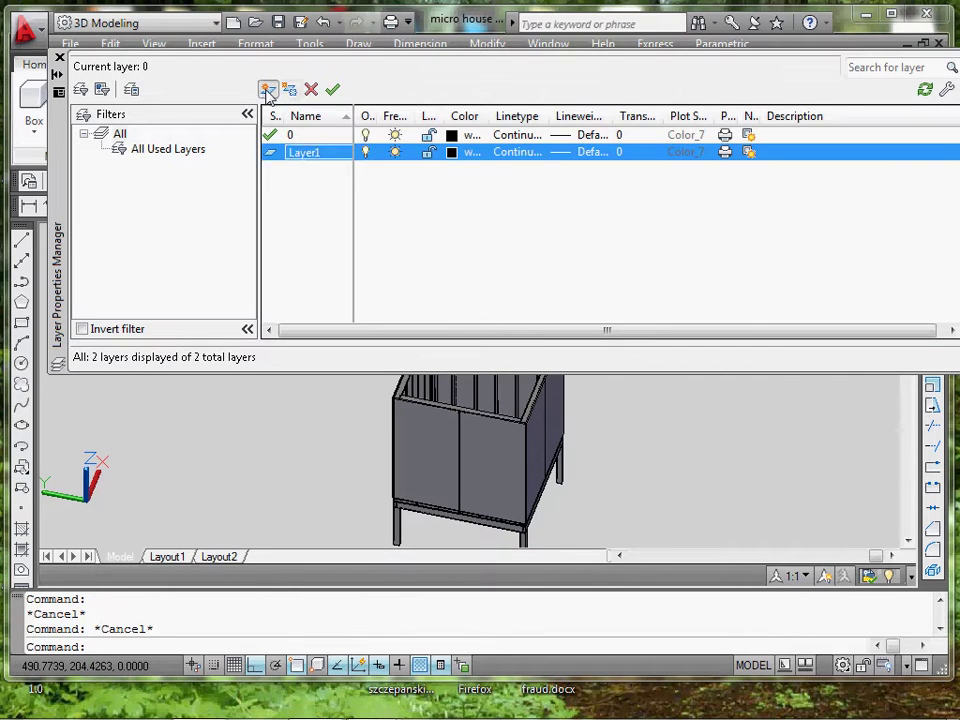
pyautogui.click(268, 90)
pyautogui.click(268, 90)
pyautogui.click(268, 90)
pyautogui.click(268, 90)
pyautogui.click(268, 90)
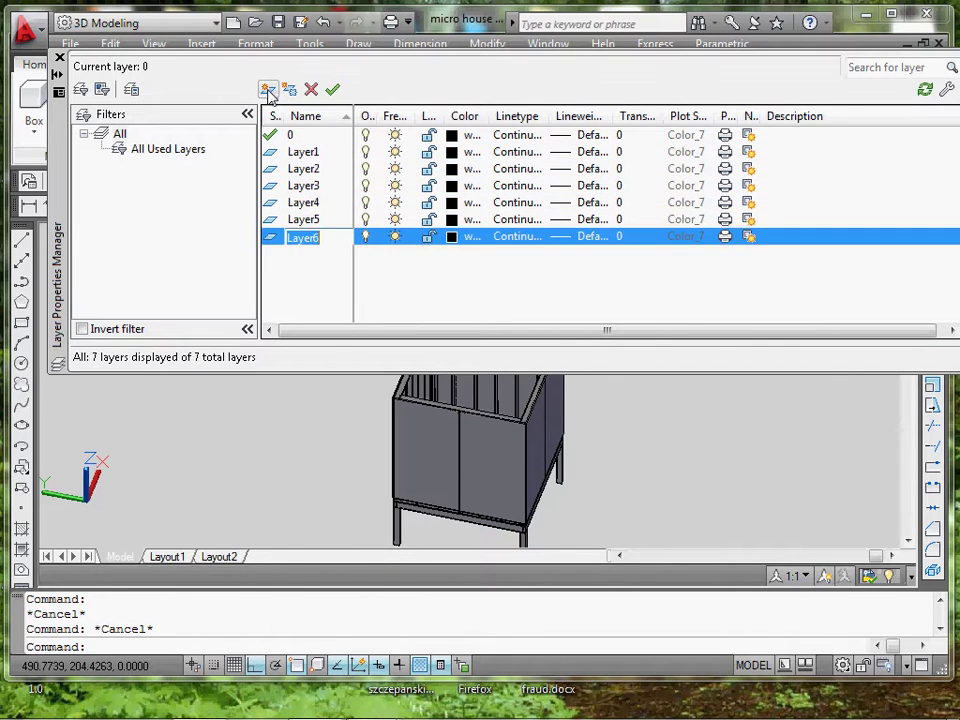
# - Rename the first two new layers F-FOOT BEAM and F-CONCRETE
pyautogui.click(303, 155)
pyautogui.click(309, 158)
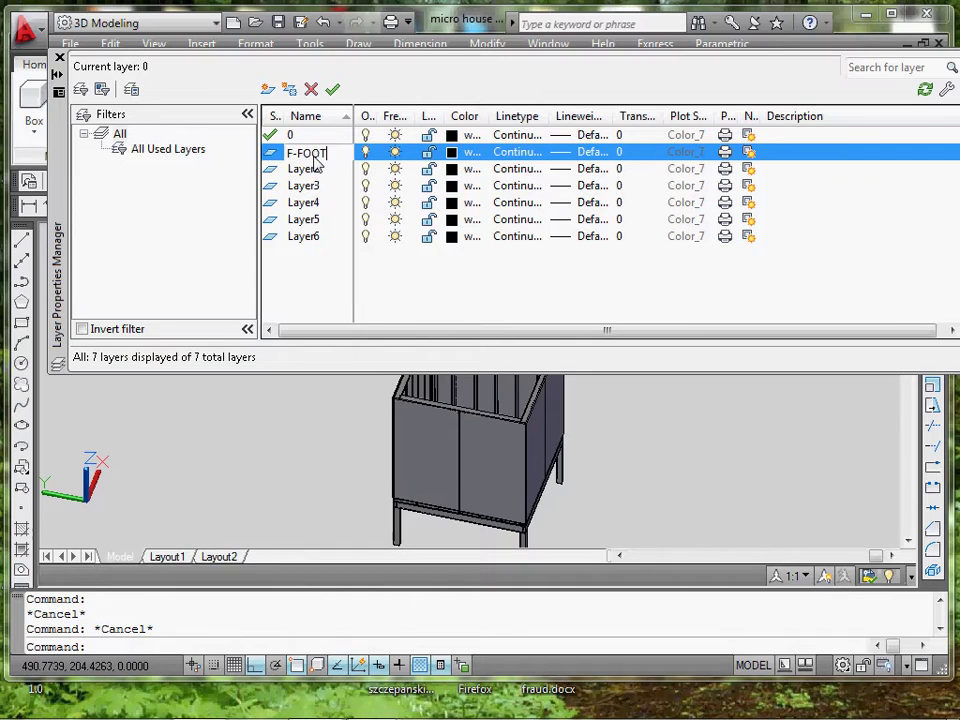
pyautogui.write('M')
pyautogui.doubleClick(300, 170)
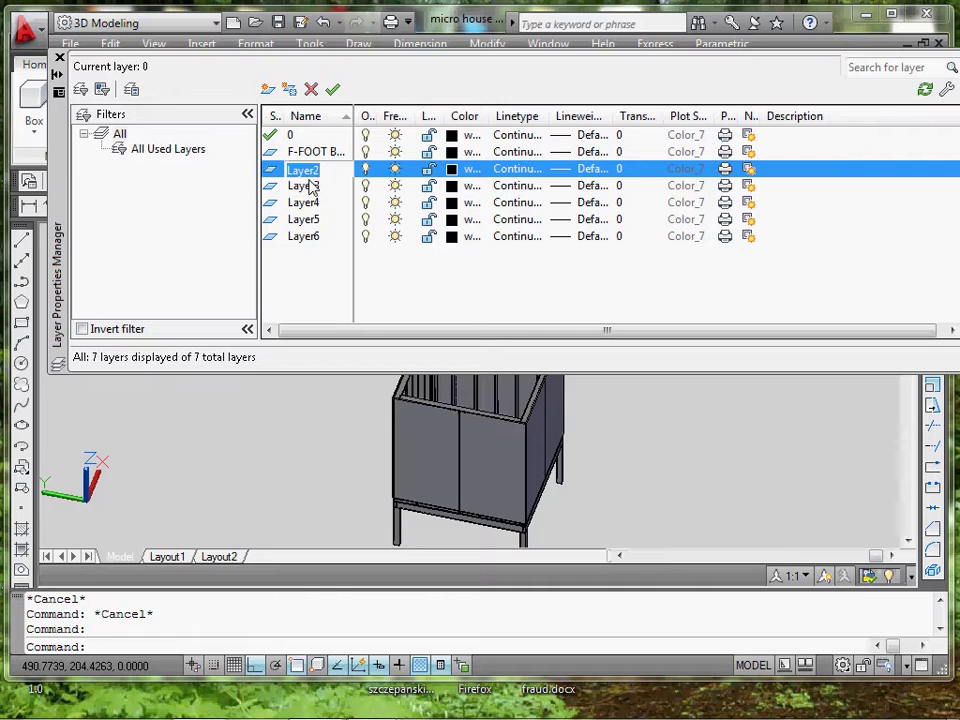
pyautogui.press('BackSpace')
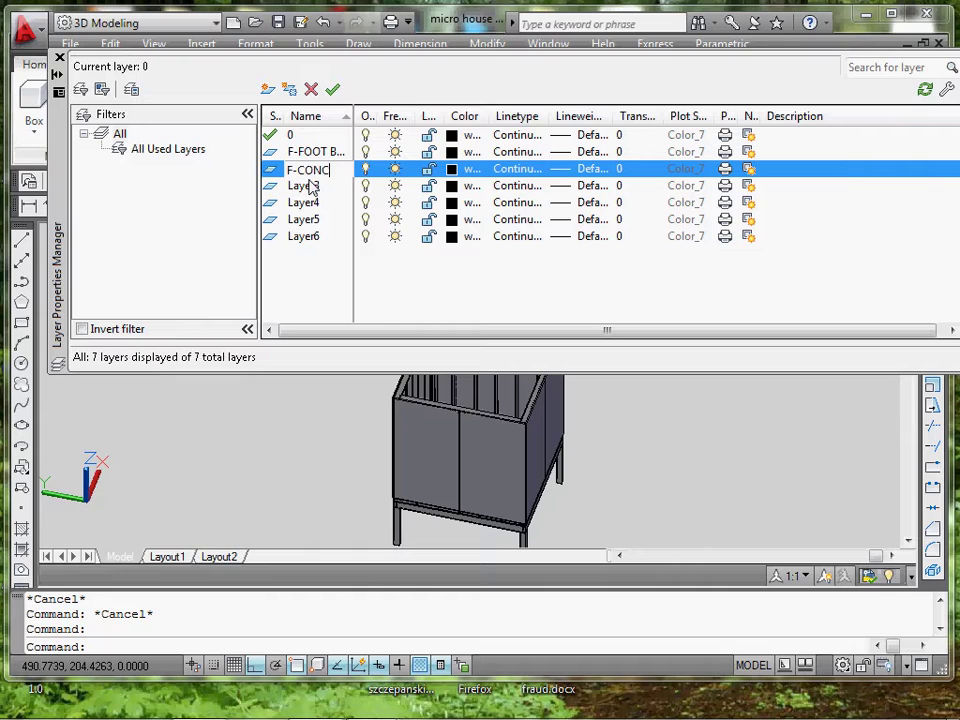
pyautogui.write('F-CONCRETE')
pyautogui.press('Return')
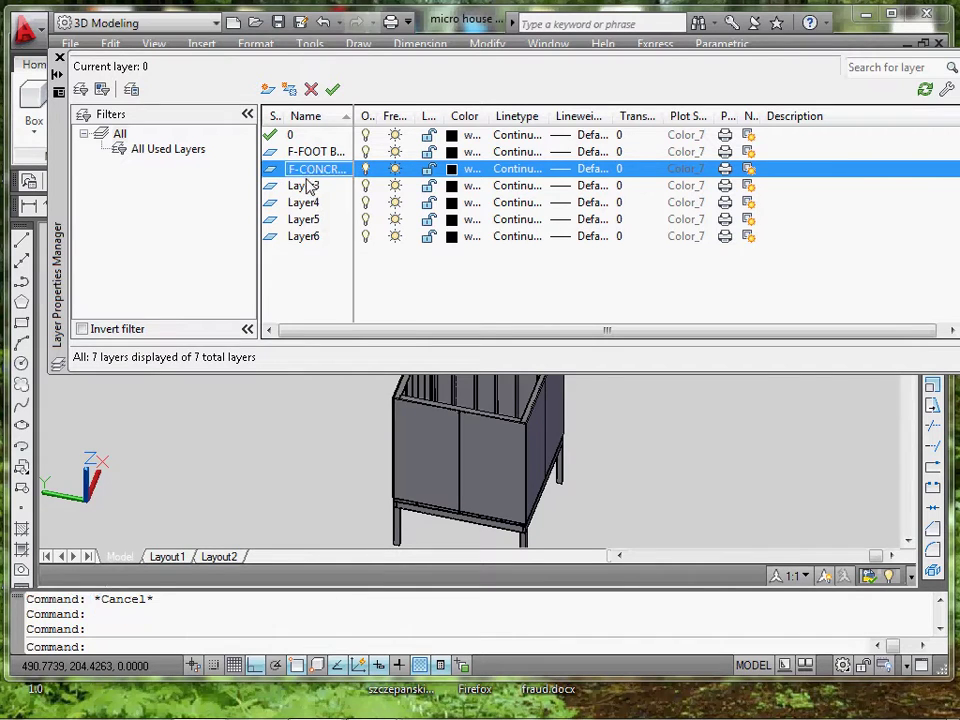
# - Change the prefix of the F-FOOT BEAM and F-CONCRETE layers to FU, giving FU-FOOT BEAM and FU-CONCRETE
pyautogui.click(310, 189)
pyautogui.click(316, 189)
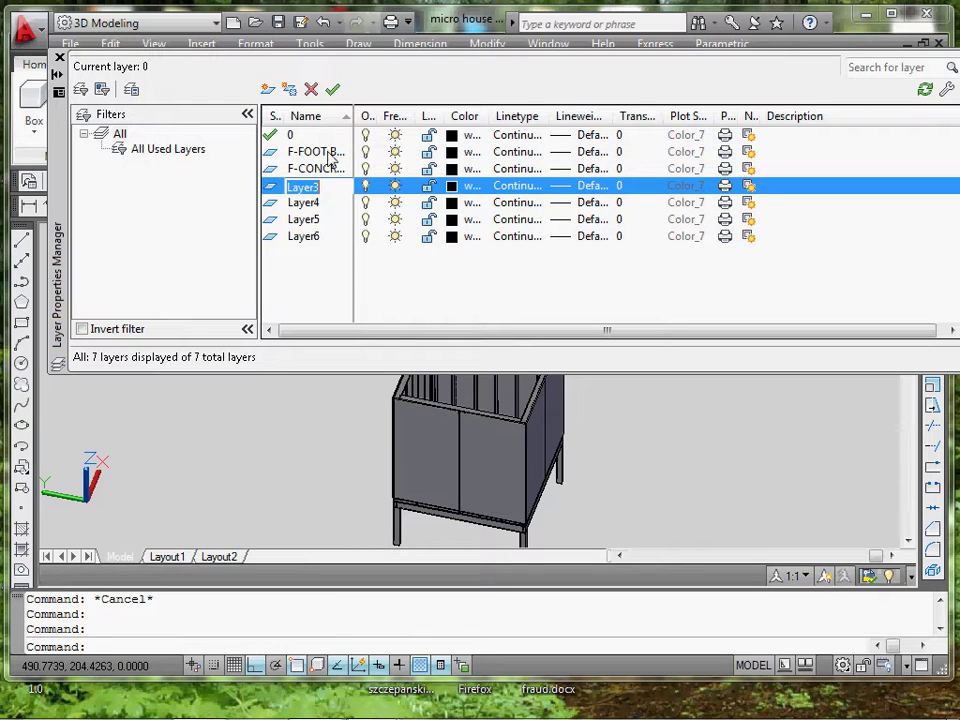
pyautogui.click(292, 152)
pyautogui.click(298, 153)
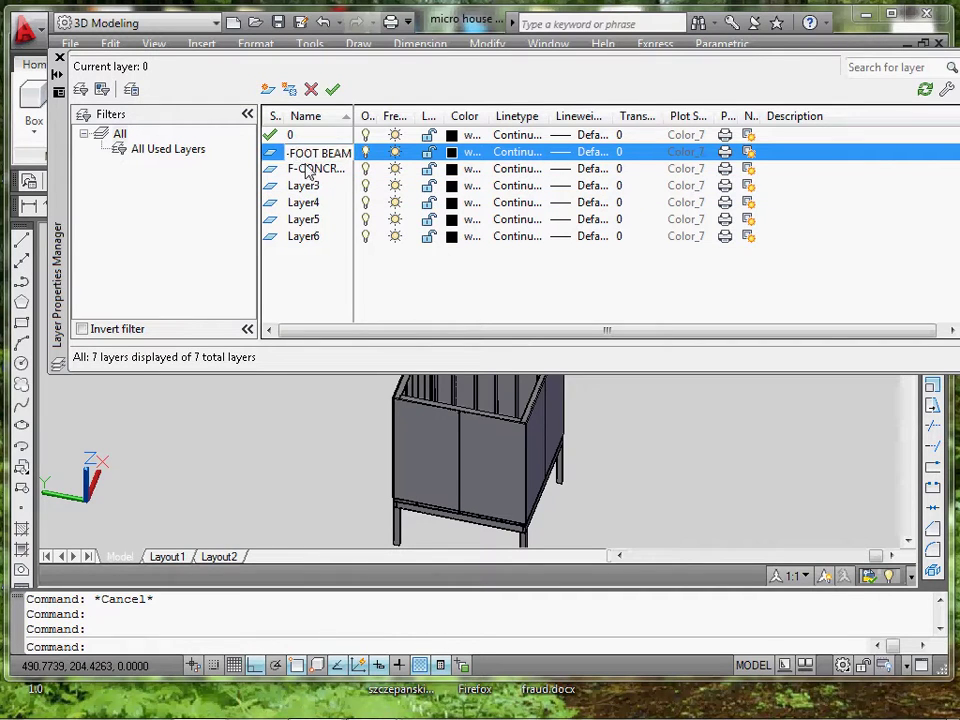
pyautogui.press('Left')
pyautogui.press('Left')
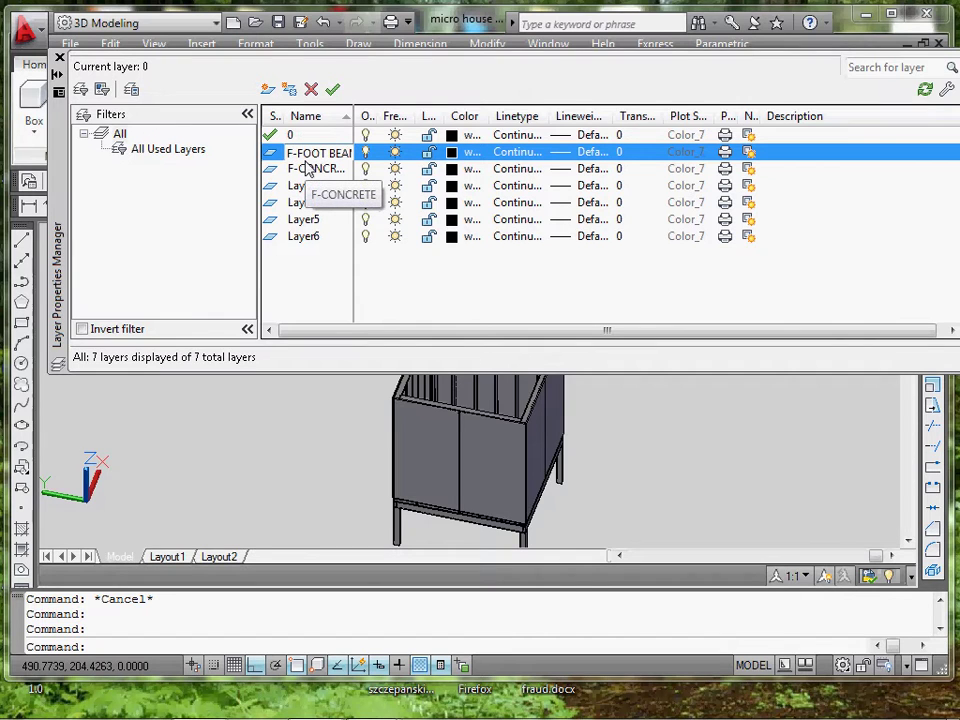
pyautogui.write('U')
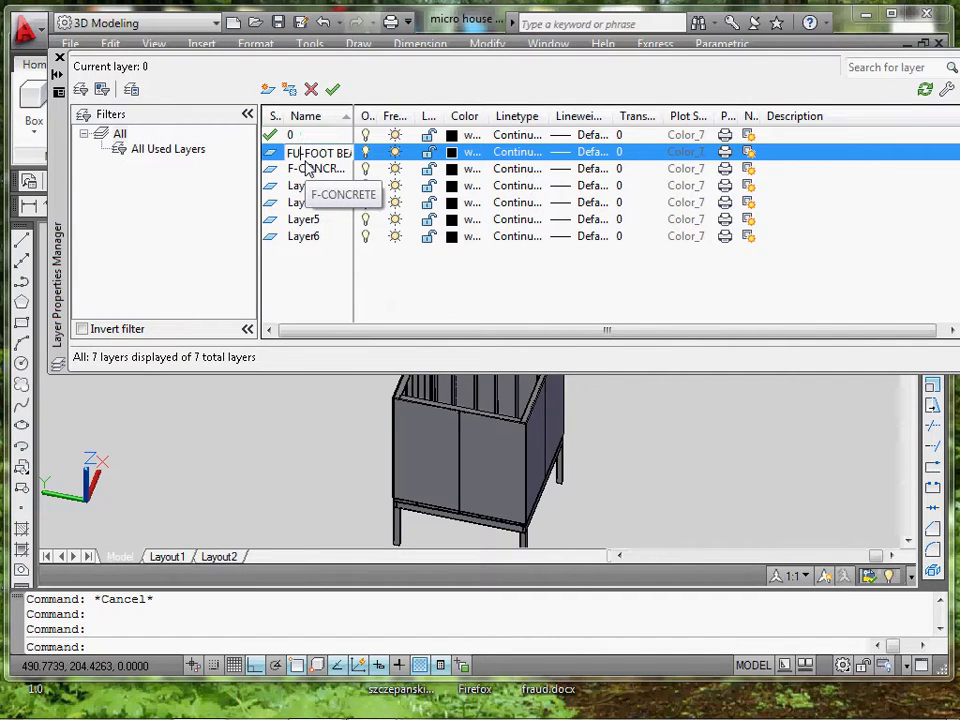
pyautogui.click(310, 170)
pyautogui.click(305, 170)
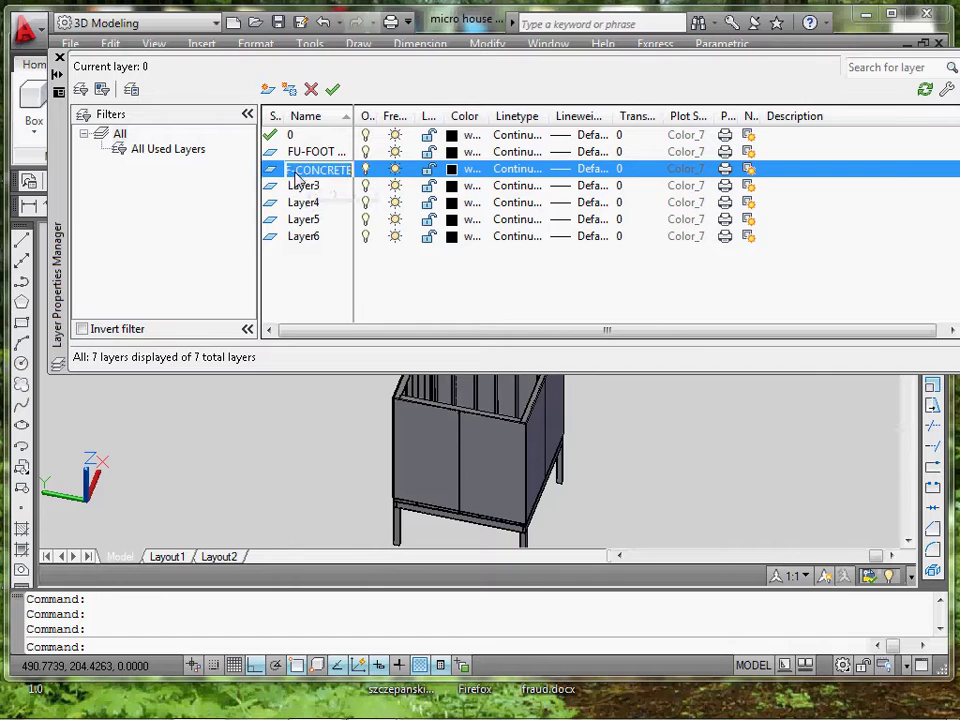
pyautogui.write('U')
# - Make Layer3 current and rename it F-2X6, and rename Layer4 F-PLYWOOD
pyautogui.click(300, 187)
pyautogui.doubleClick(298, 188)
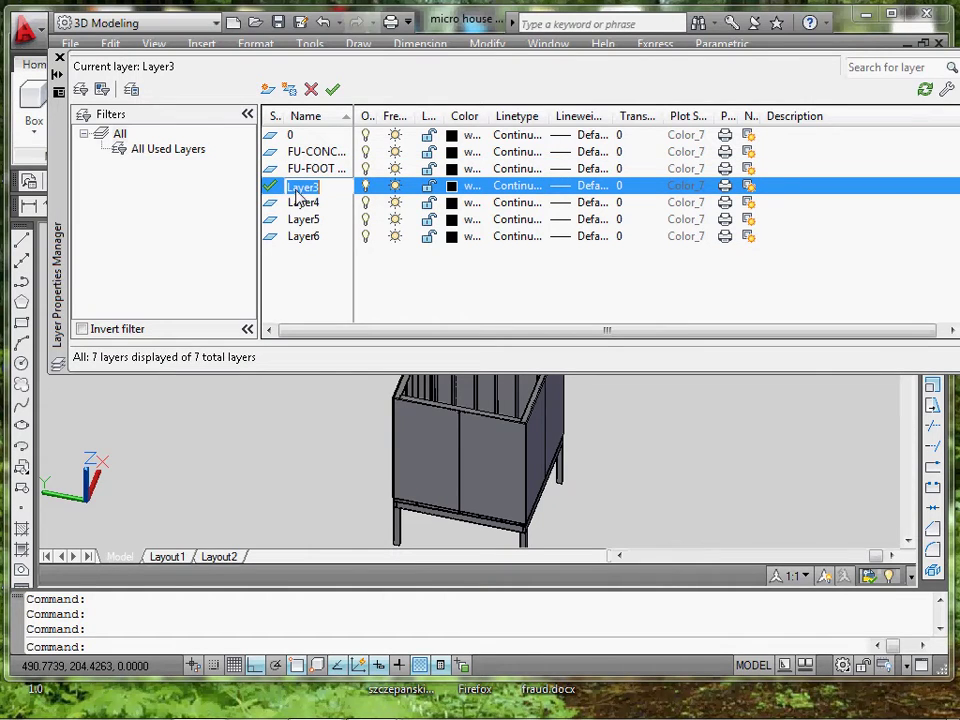
pyautogui.write('F-2')
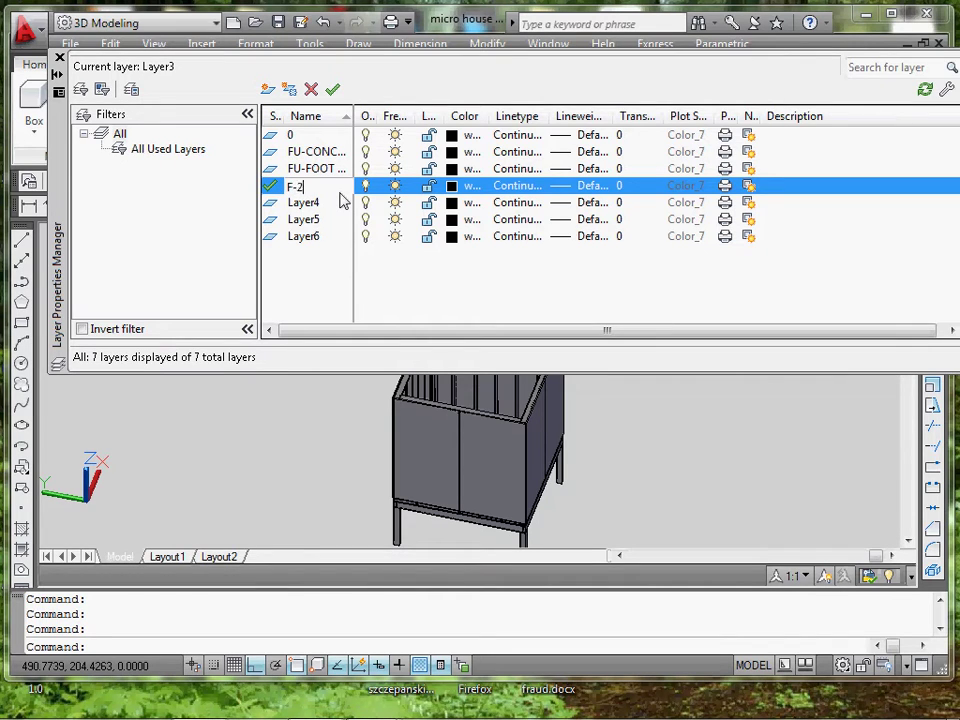
pyautogui.write('X6')
pyautogui.click(315, 208)
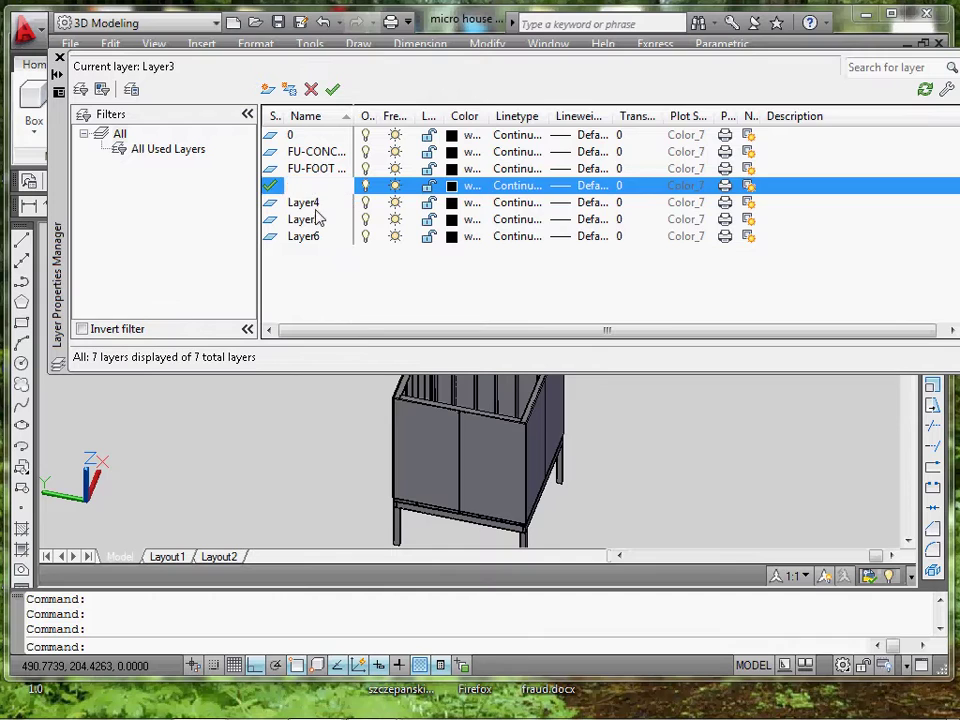
pyautogui.click(311, 208)
pyautogui.write('V')
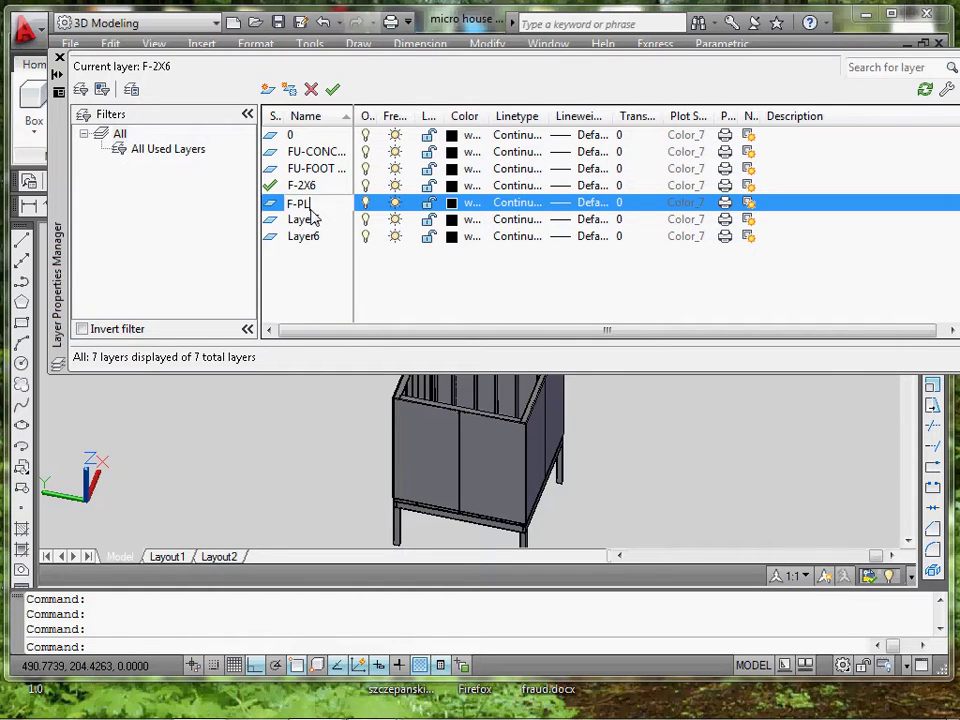
pyautogui.press('Return')
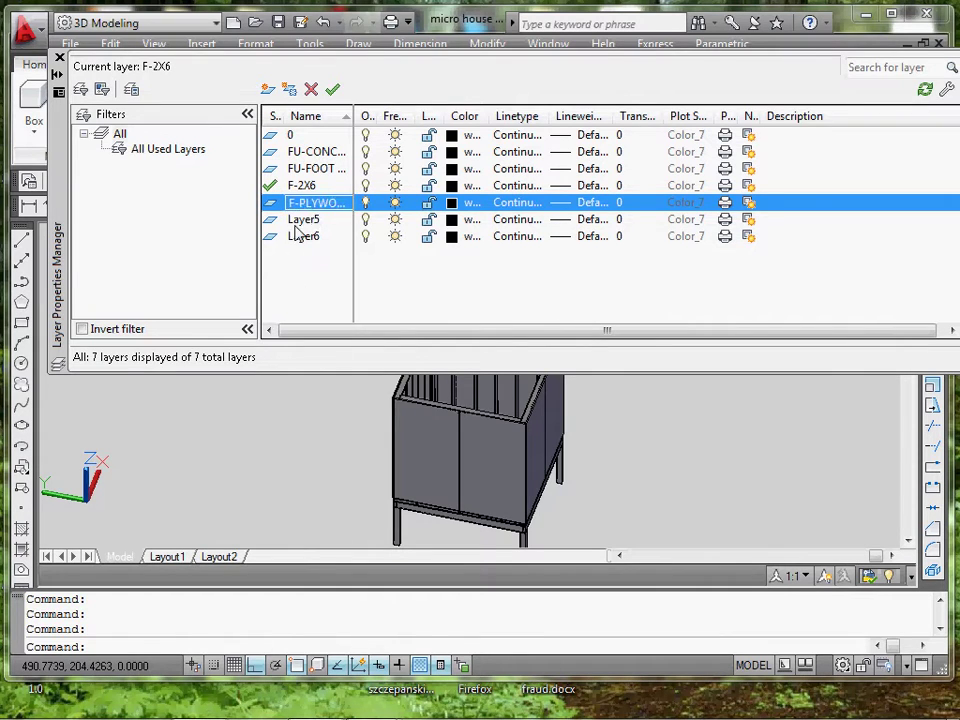
# - Rename Layer5 as W-2X4 and Layer6 as W-PLYWOOD
pyautogui.doubleClick(305, 220)
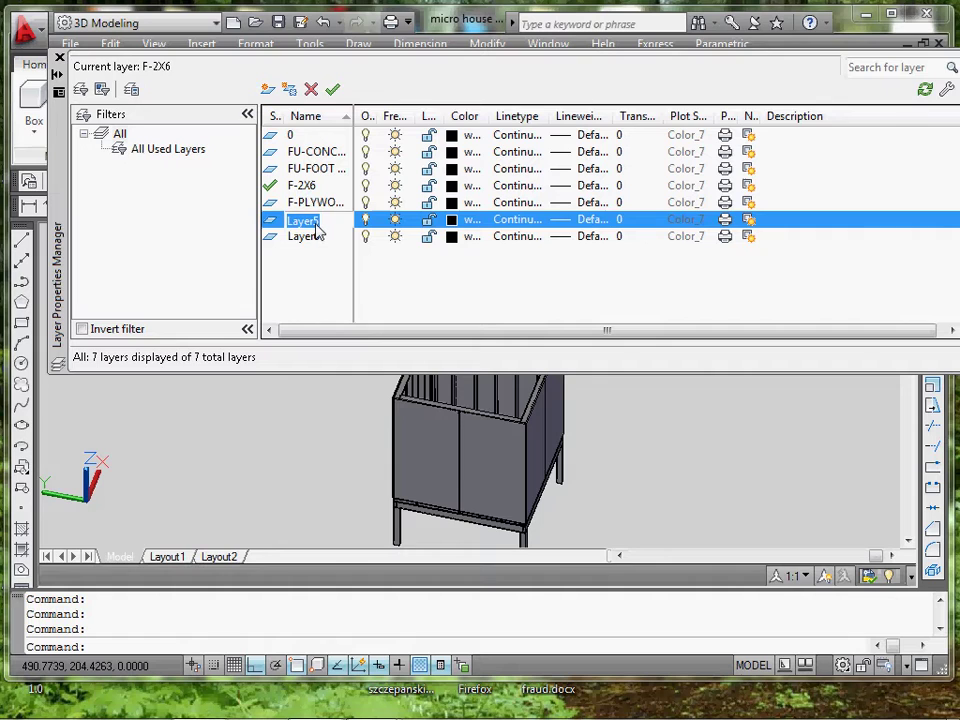
pyautogui.write('W')
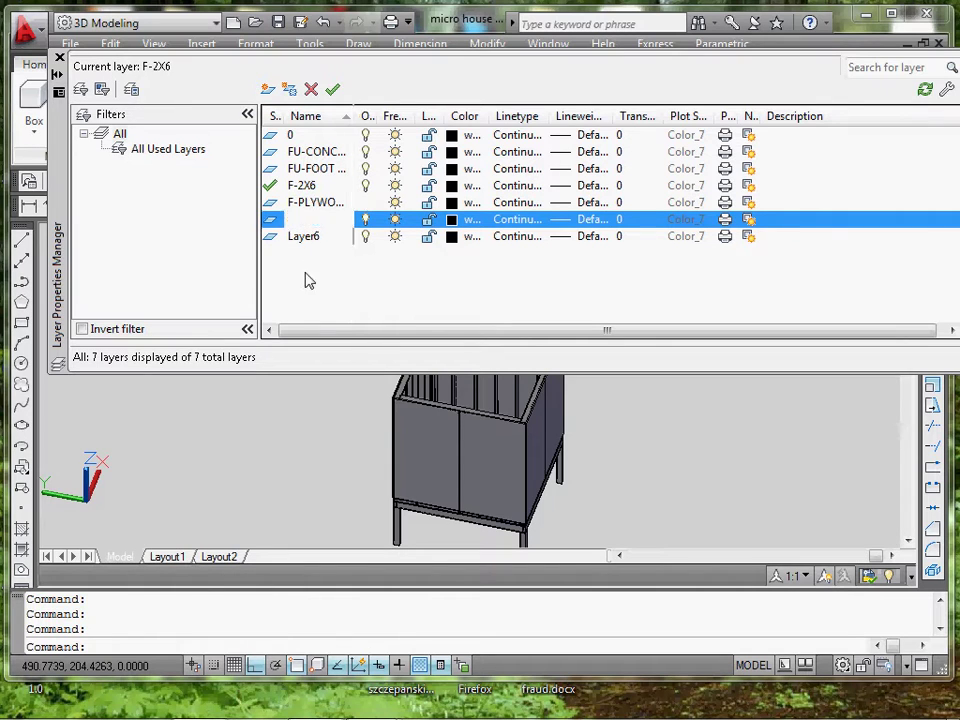
pyautogui.press('Return')
pyautogui.doubleClick(306, 238)
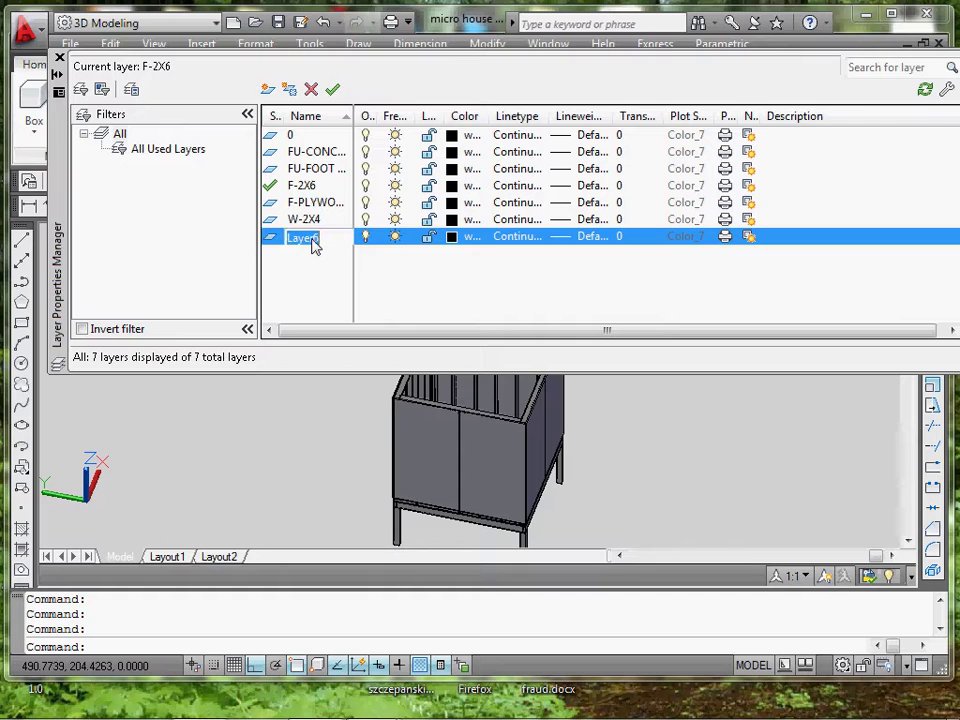
pyautogui.write('W-PLYW')
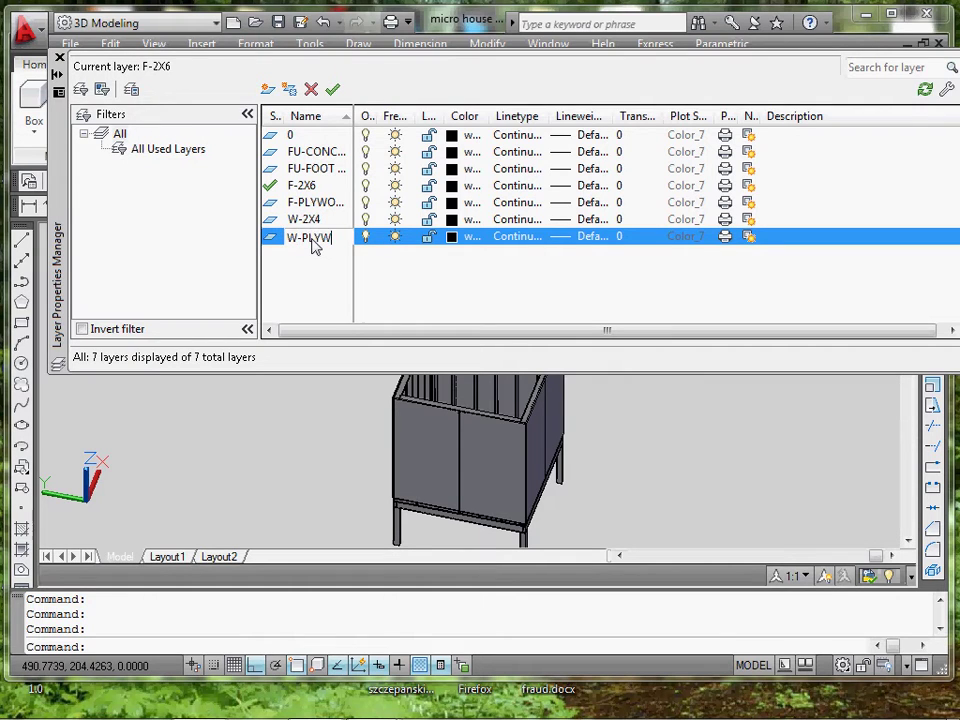
pyautogui.write('OOD')
pyautogui.press('Return')
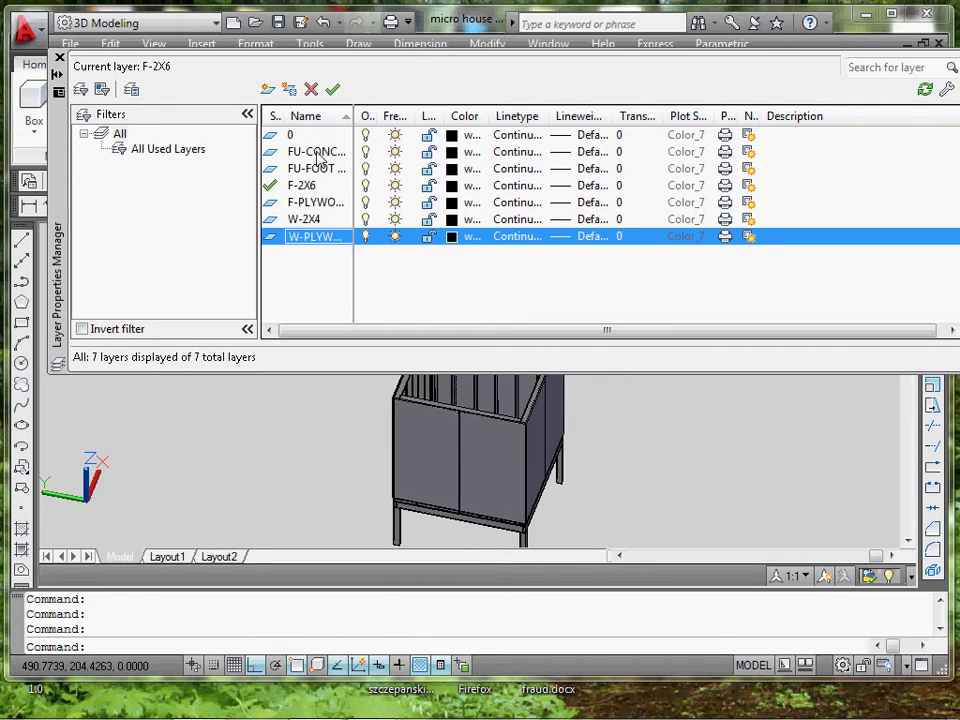
# - Create three more layers in the Layer Properties Manager
pyautogui.click(267, 89)
pyautogui.click(267, 89)
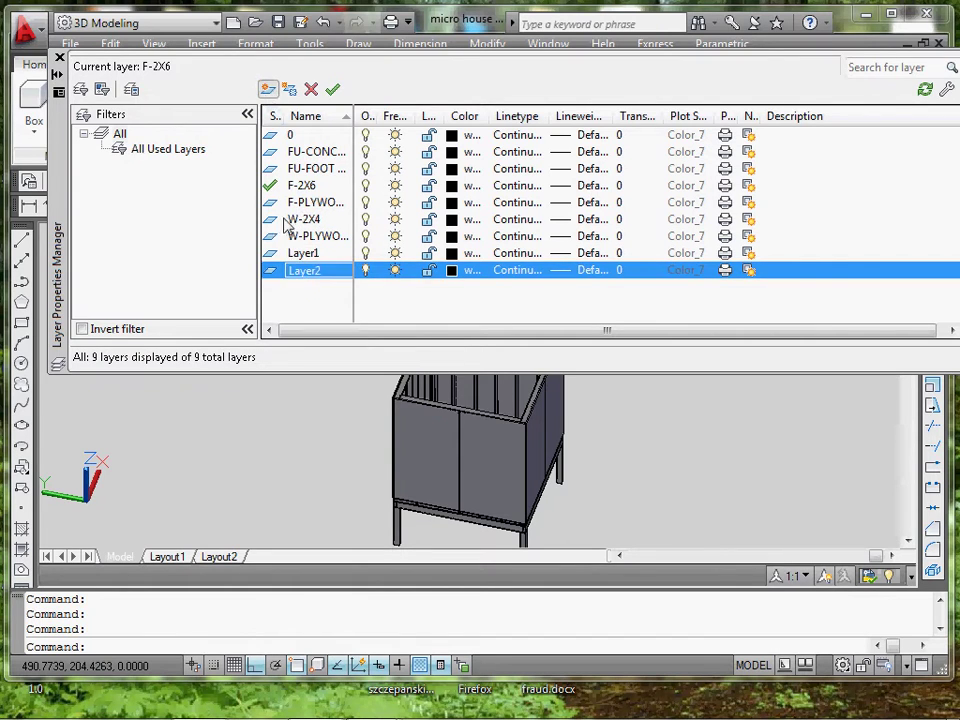
pyautogui.hotkey('alt', 'n')
# - Rename the three newest layers W-DOOR, W-WINDOW and R-PLYWOOD
pyautogui.click(312, 256)
pyautogui.click(314, 258)
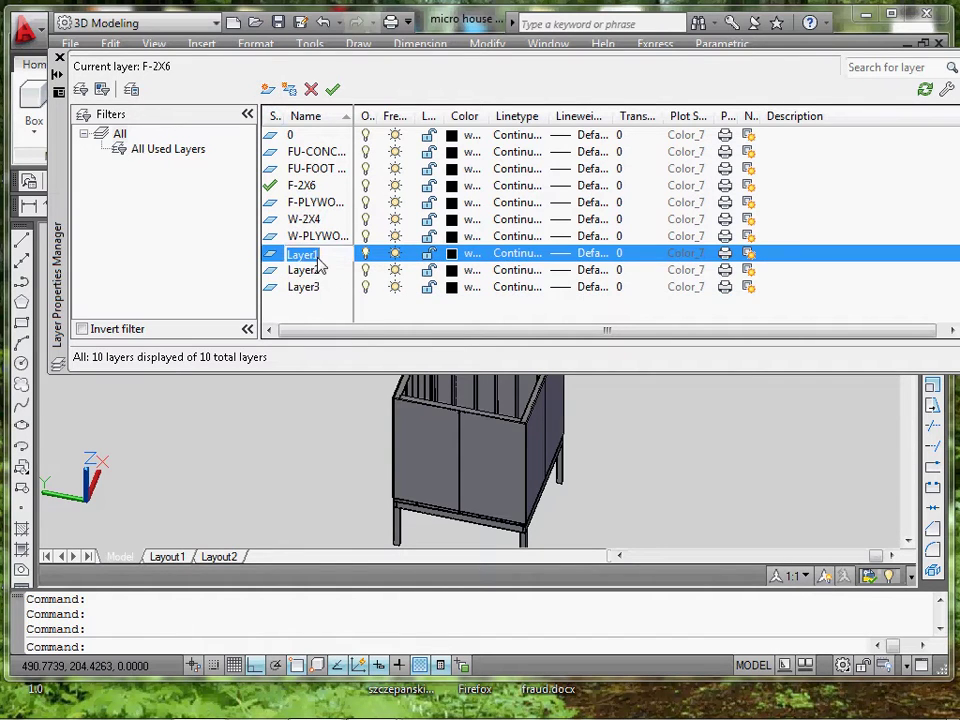
pyautogui.write('W-')
pyautogui.click(310, 272)
pyautogui.click(310, 272)
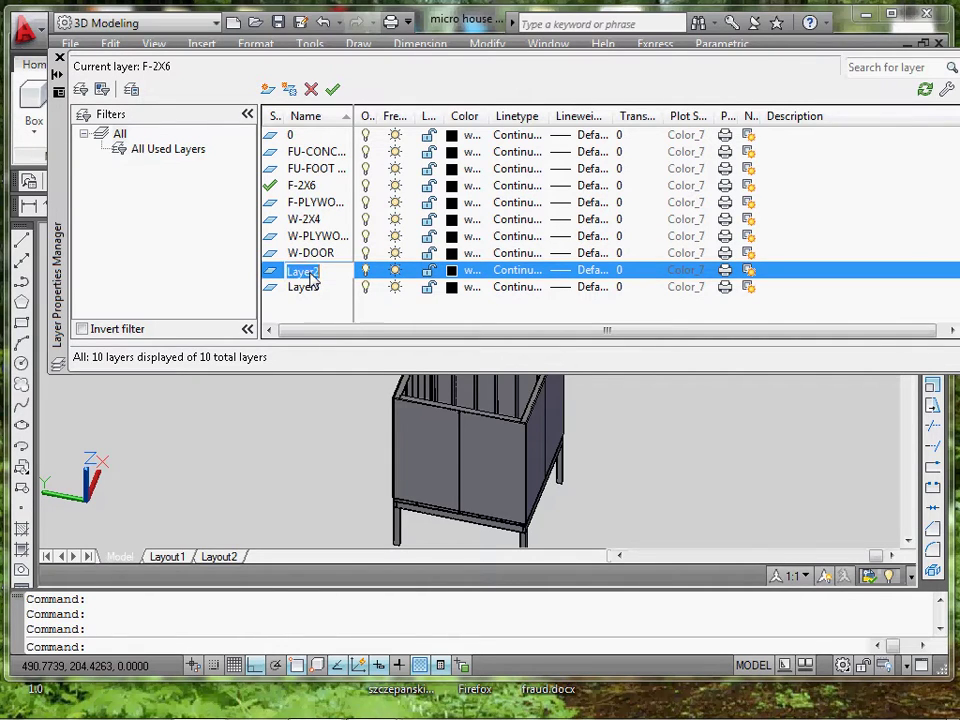
pyautogui.write('W-WINDOW')
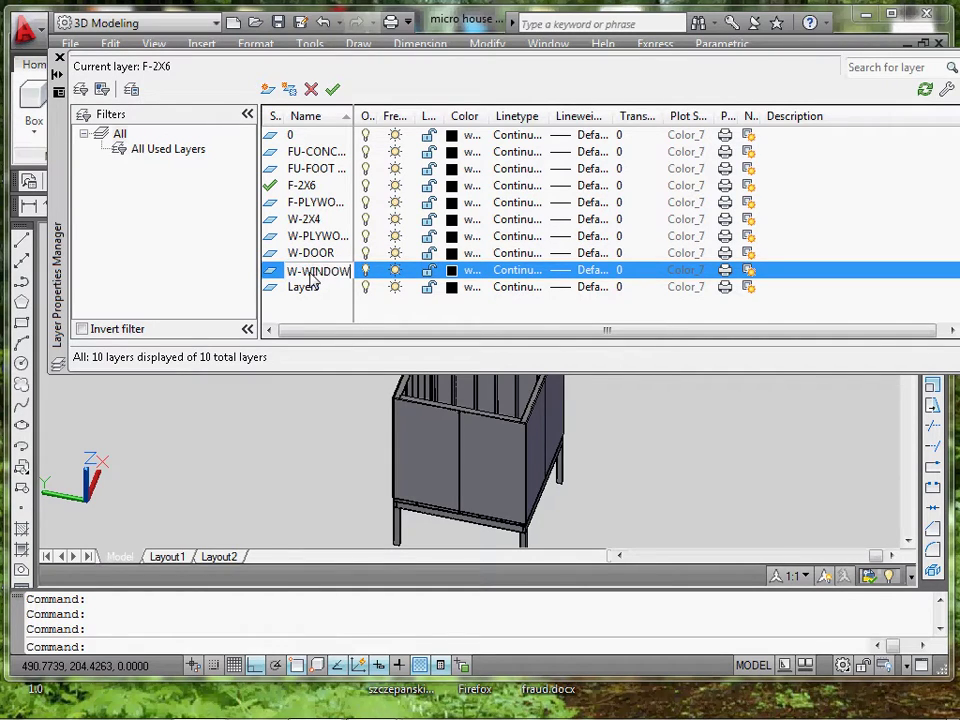
pyautogui.doubleClick(306, 287)
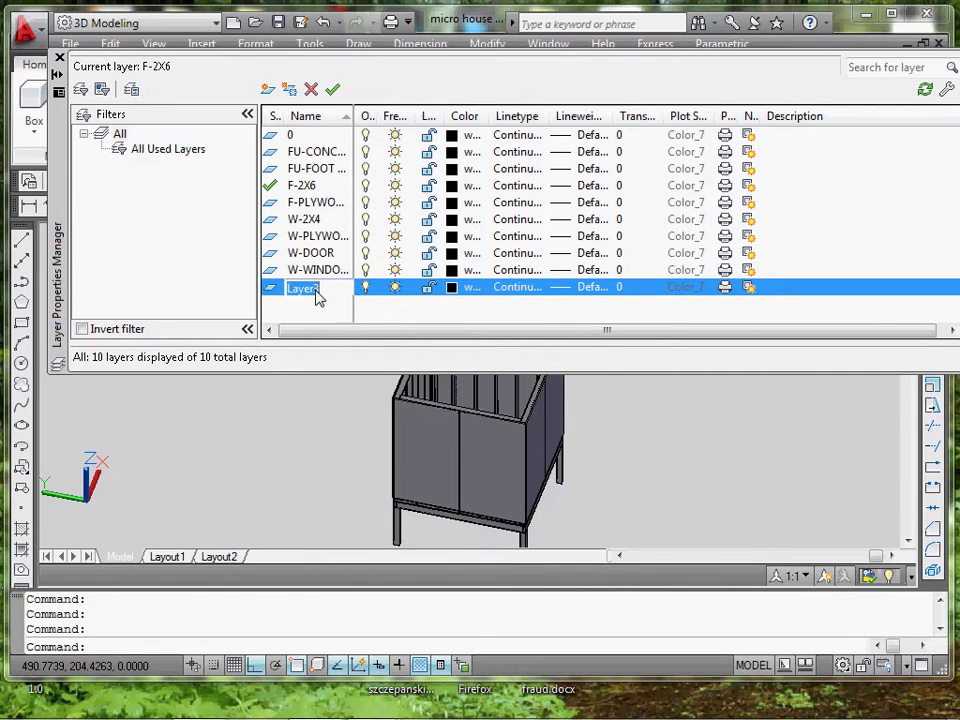
pyautogui.write('R-PLYWOOD')
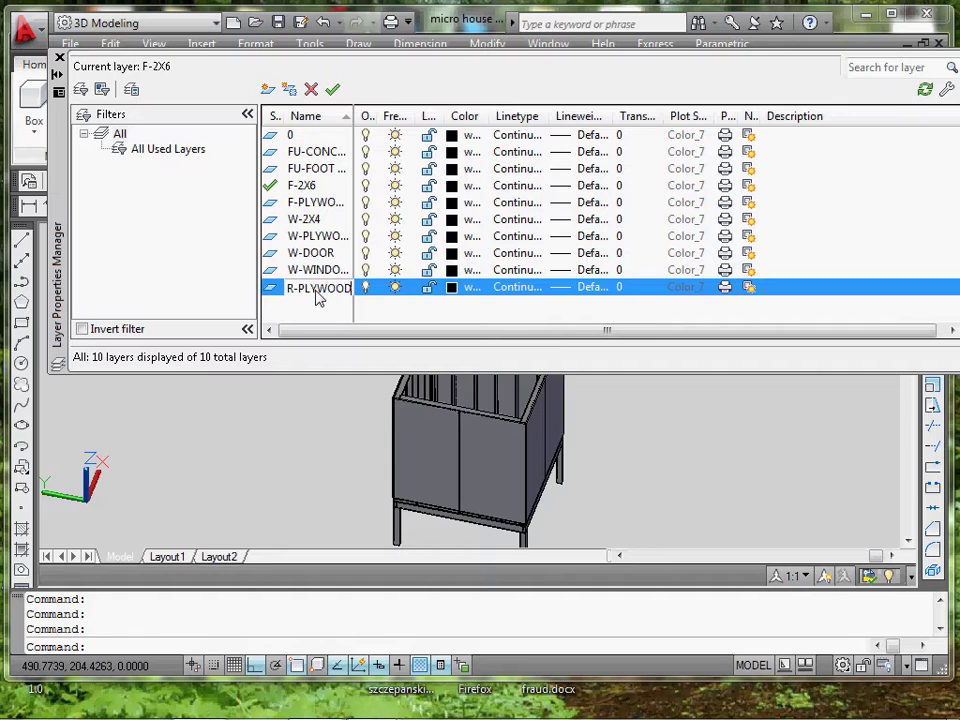
pyautogui.press('Return')
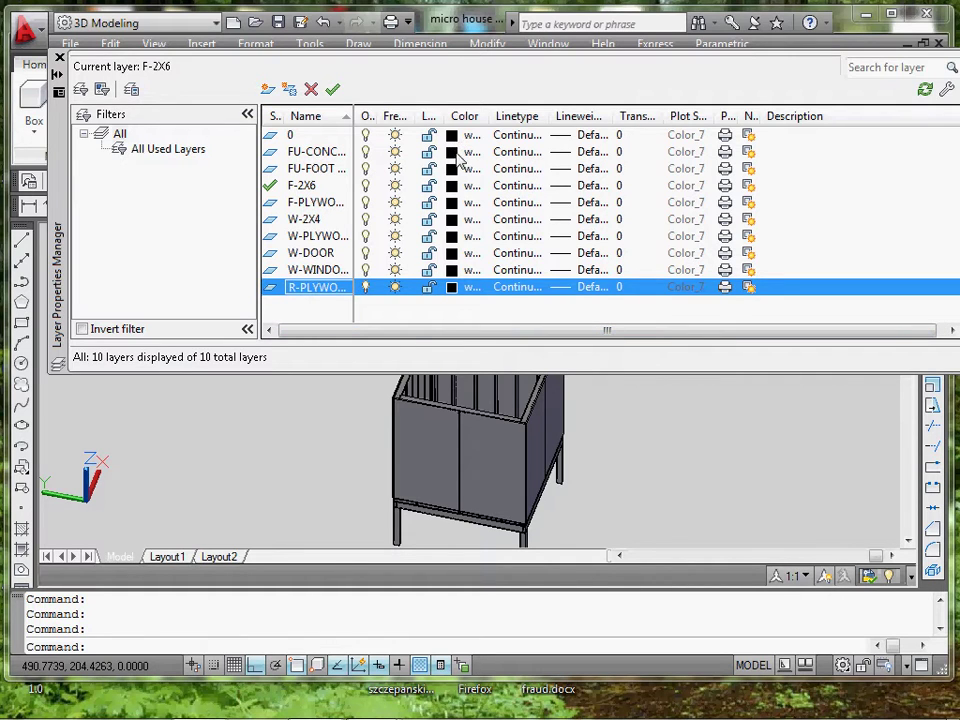
# - Set the FU-CONCRETE layer's color to the grey true color 149,157,149
pyautogui.click(451, 152)
pyautogui.click(545, 418)
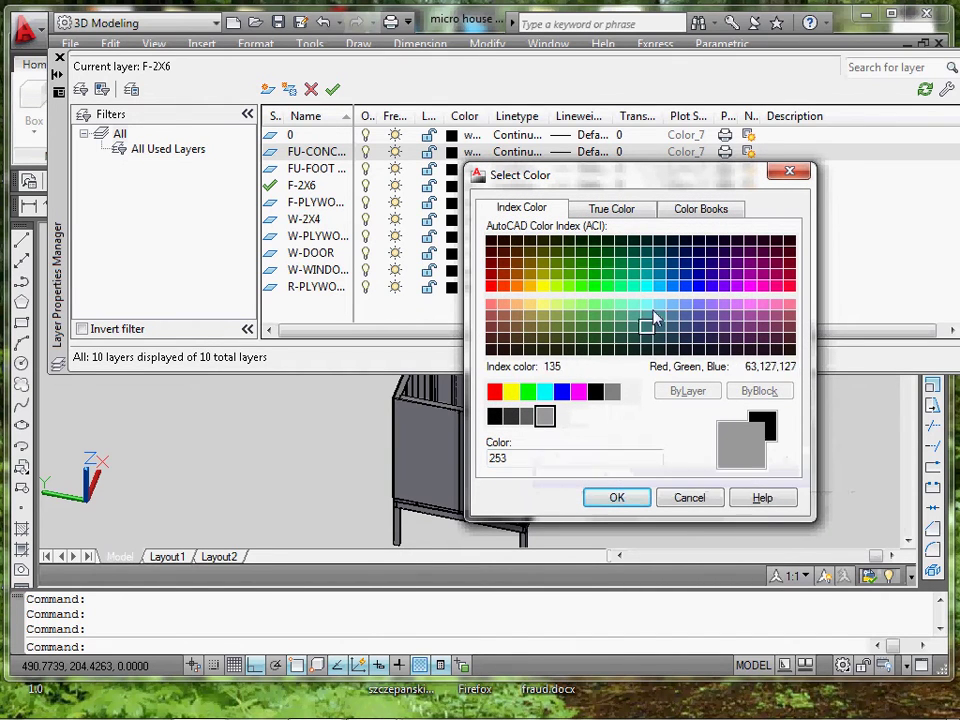
pyautogui.click(611, 208)
pyautogui.click(545, 425)
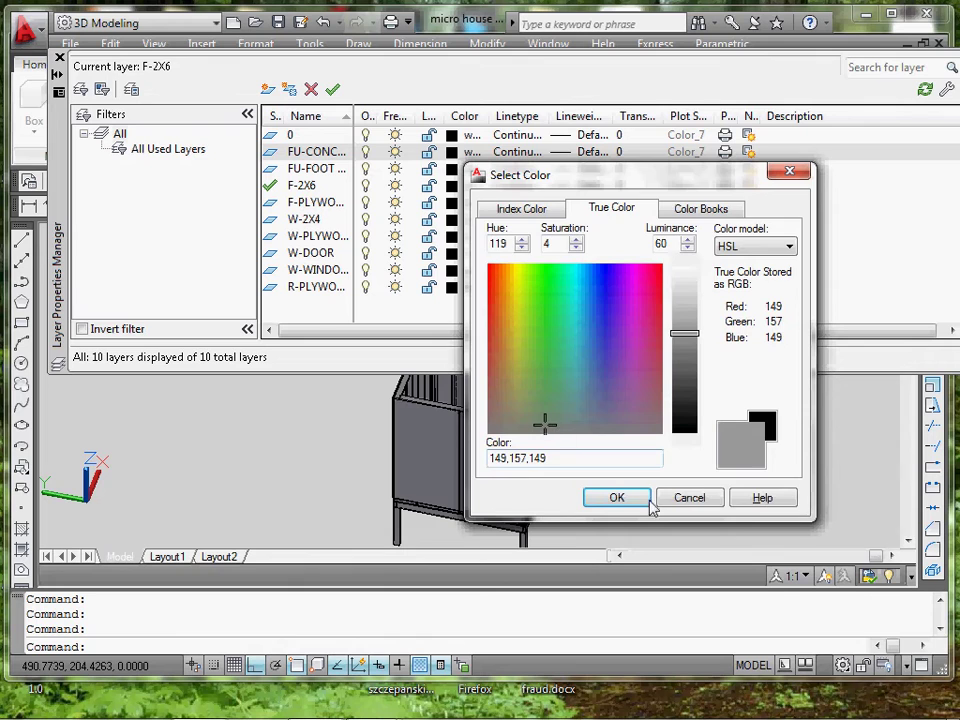
pyautogui.click(611, 499)
# - Set the FU-FOOT BEAM layer's color to the reddish-brown index color 23
pyautogui.click(457, 172)
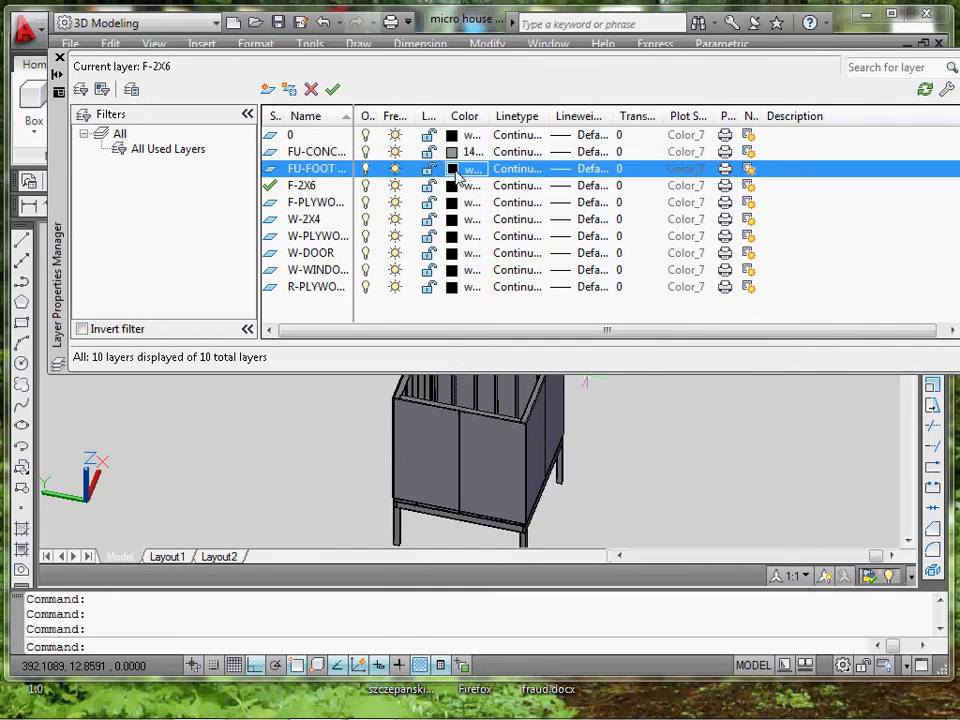
pyautogui.click(457, 172)
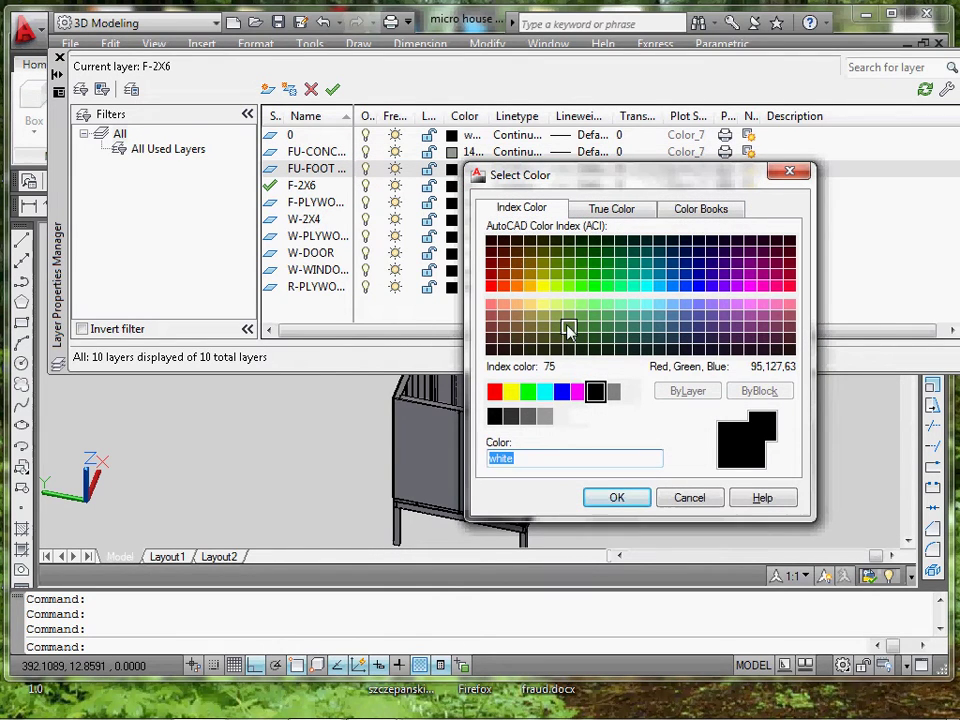
pyautogui.click(502, 318)
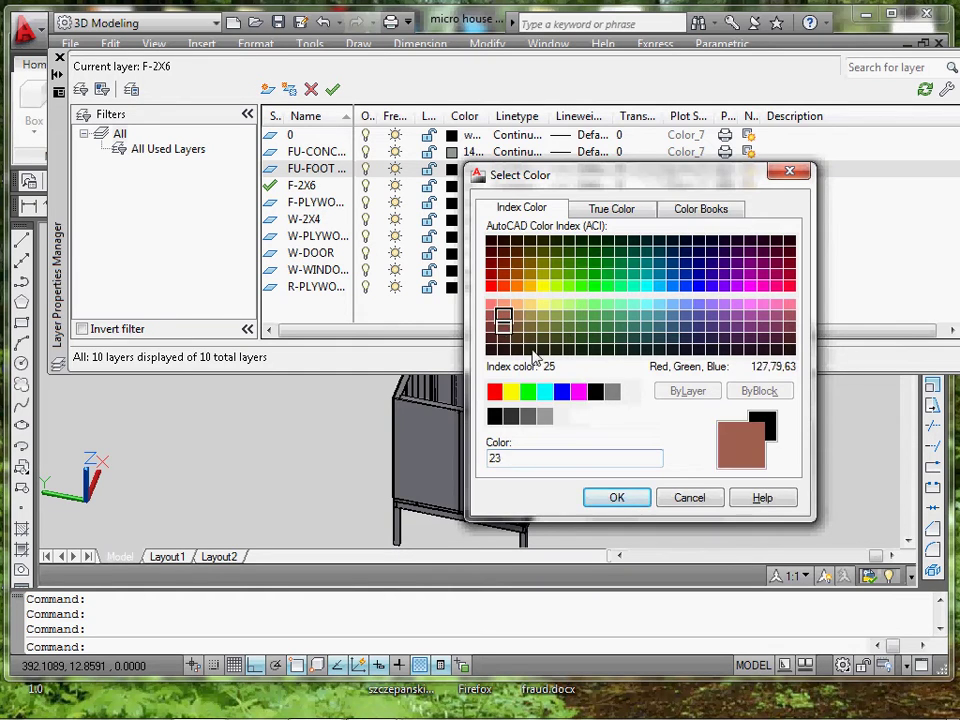
pyautogui.click(615, 497)
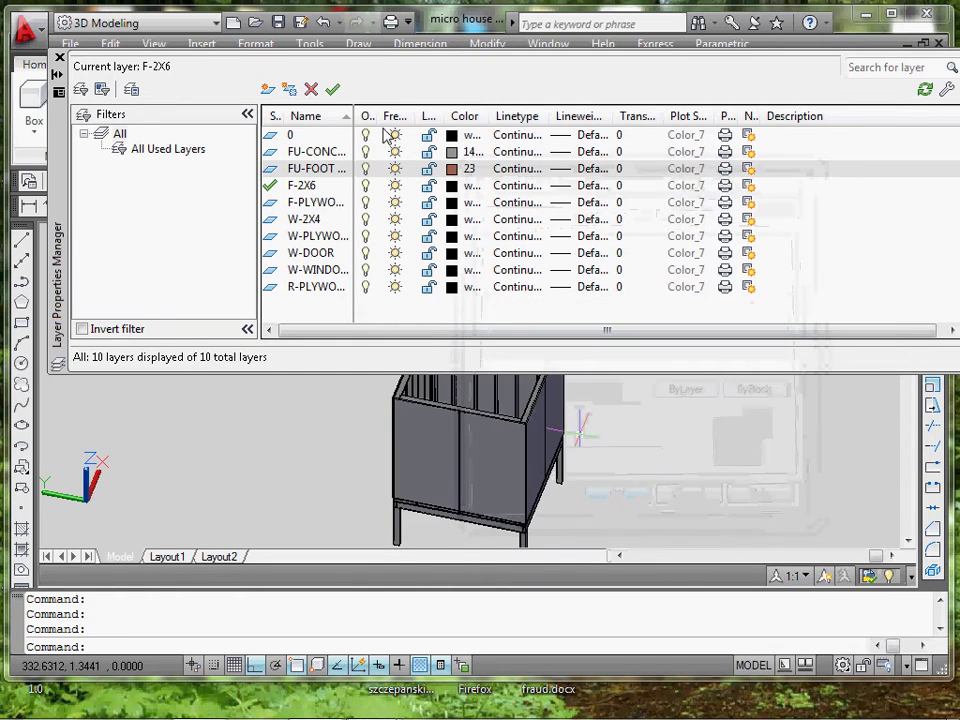
# - Set the F-2X6 layer to index color 41 and the F-PLYWOOD layer to index color 32
pyautogui.click(452, 188)
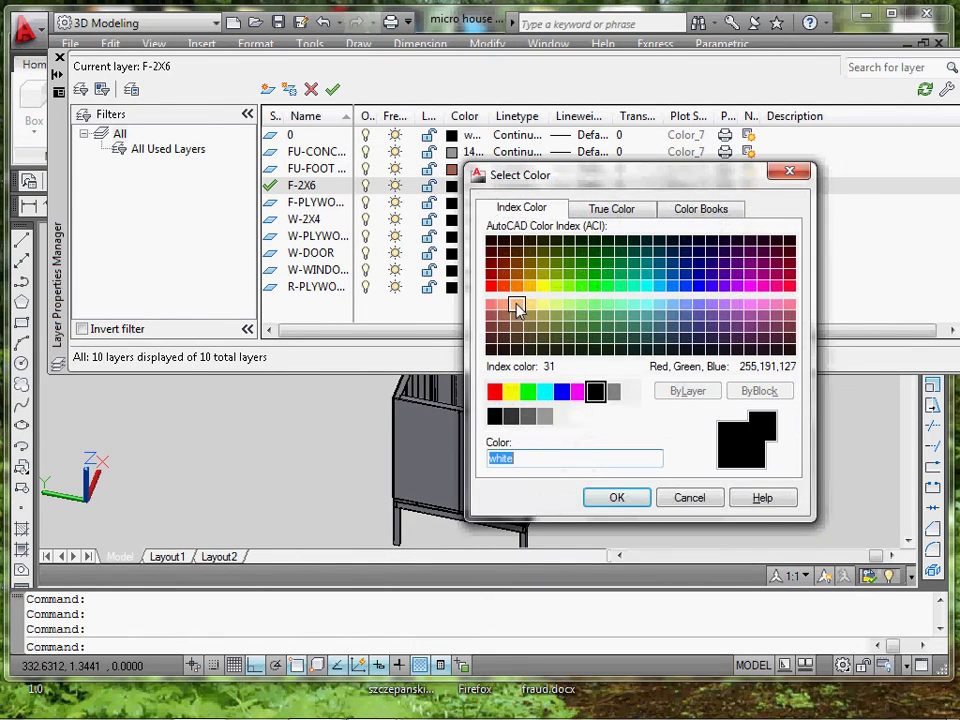
pyautogui.click(528, 308)
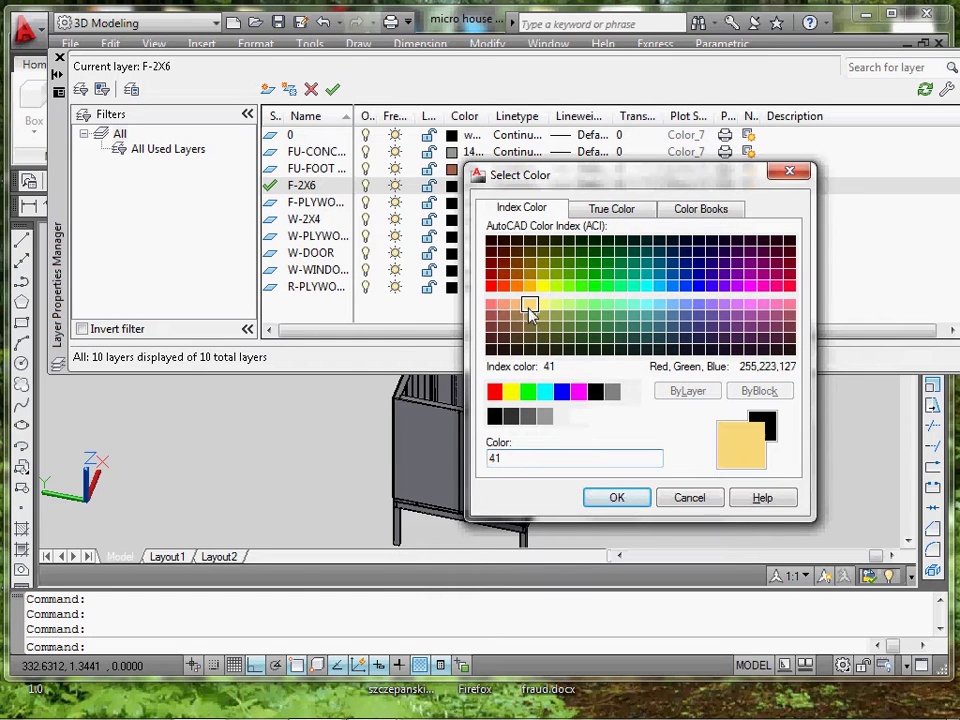
pyautogui.click(628, 499)
pyautogui.click(453, 203)
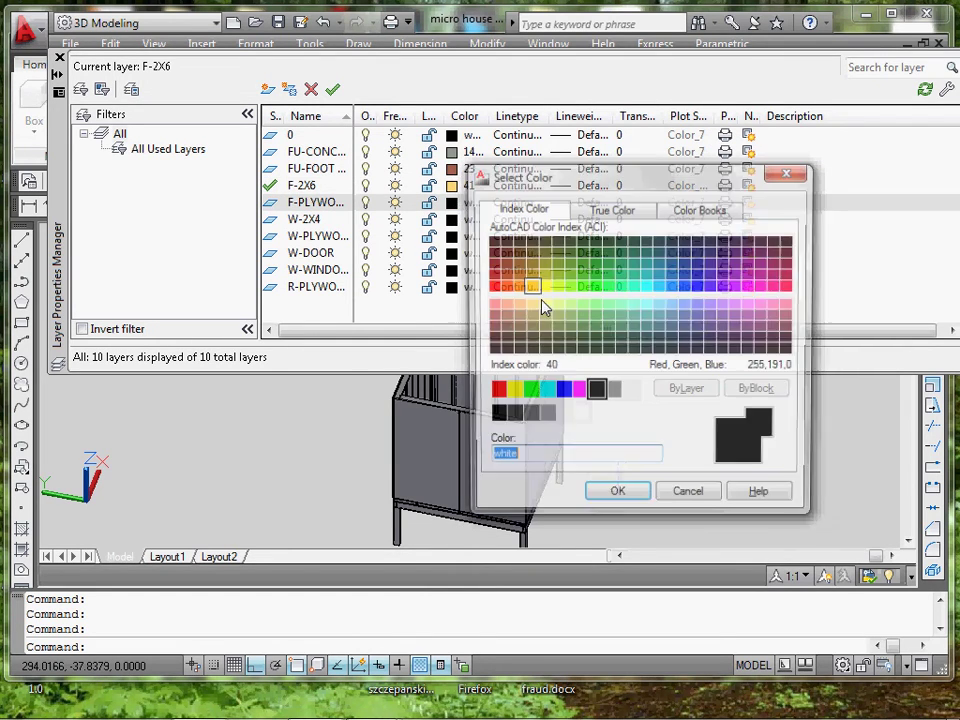
pyautogui.click(515, 274)
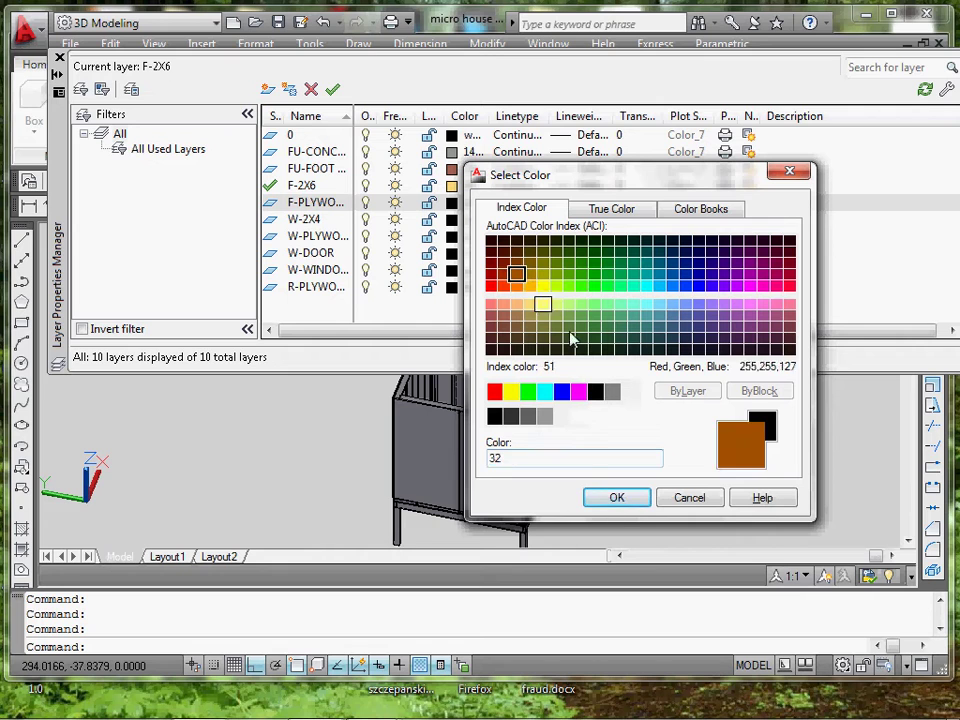
pyautogui.click(617, 497)
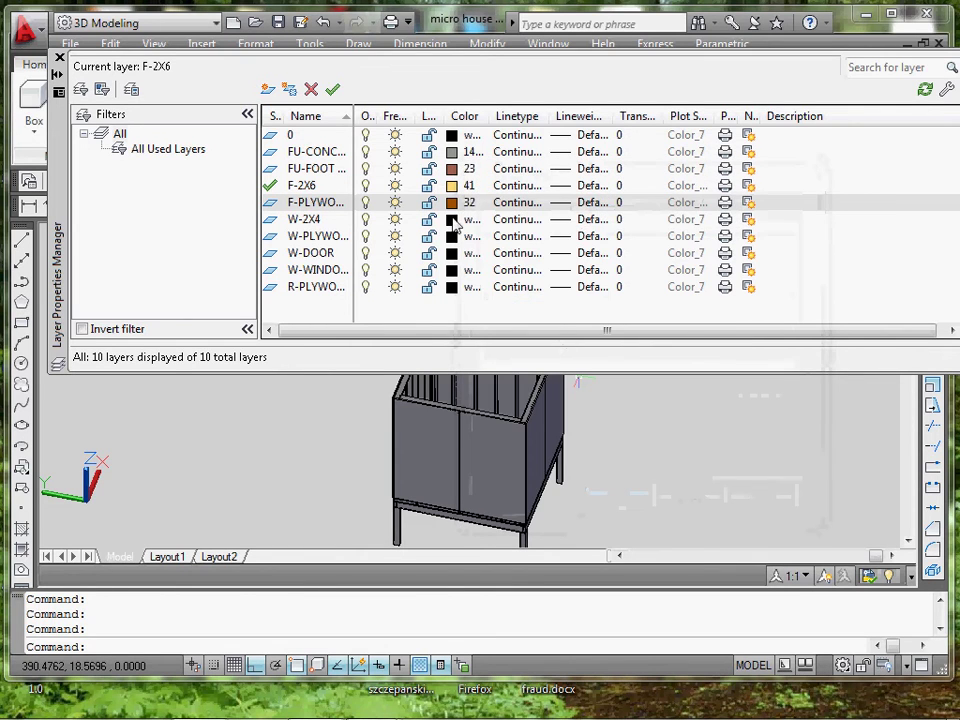
# - Set the W-2X4 layer to index color 81 and the W-PLYWOOD layer to index color 95
pyautogui.click(453, 219)
pyautogui.click(582, 307)
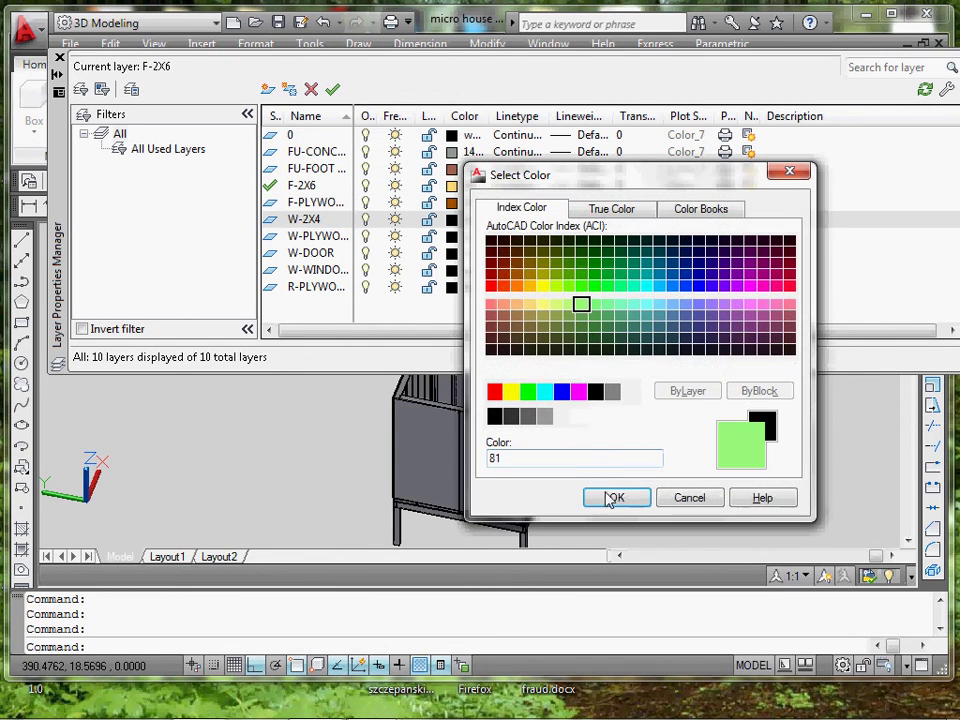
pyautogui.click(617, 497)
pyautogui.click(452, 237)
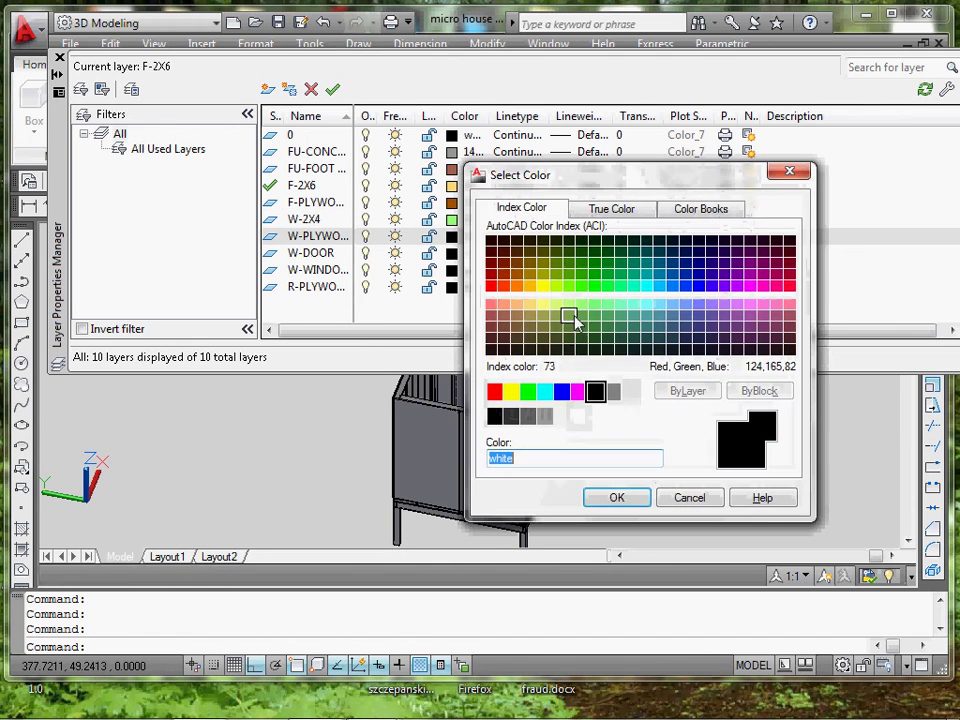
pyautogui.click(594, 338)
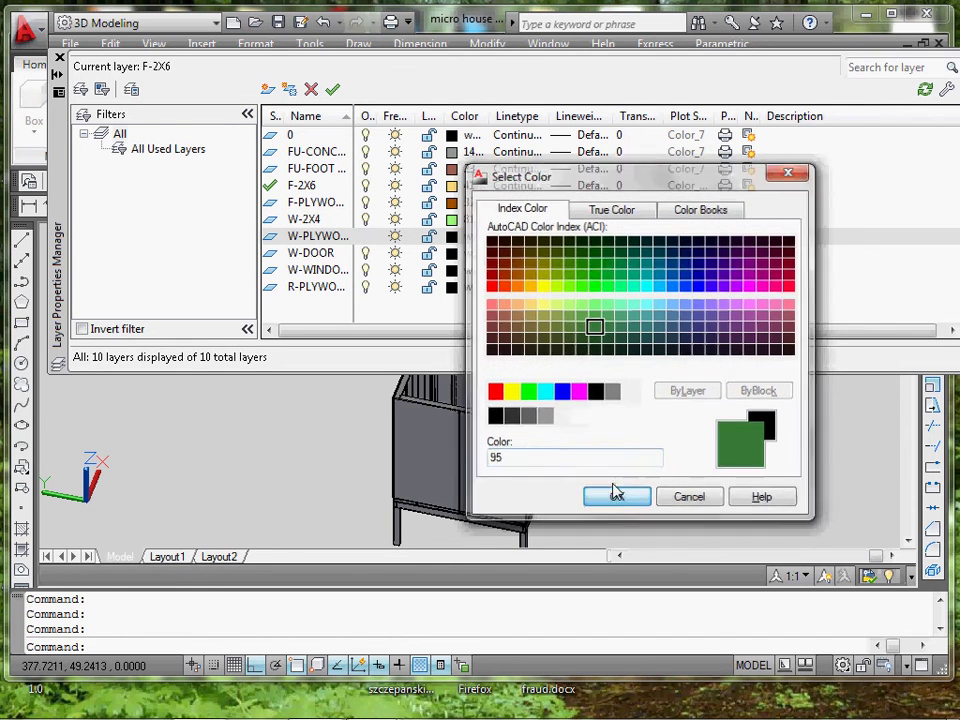
pyautogui.click(616, 495)
# - Set the W-DOOR layer's color to the green index color 84
pyautogui.click(455, 255)
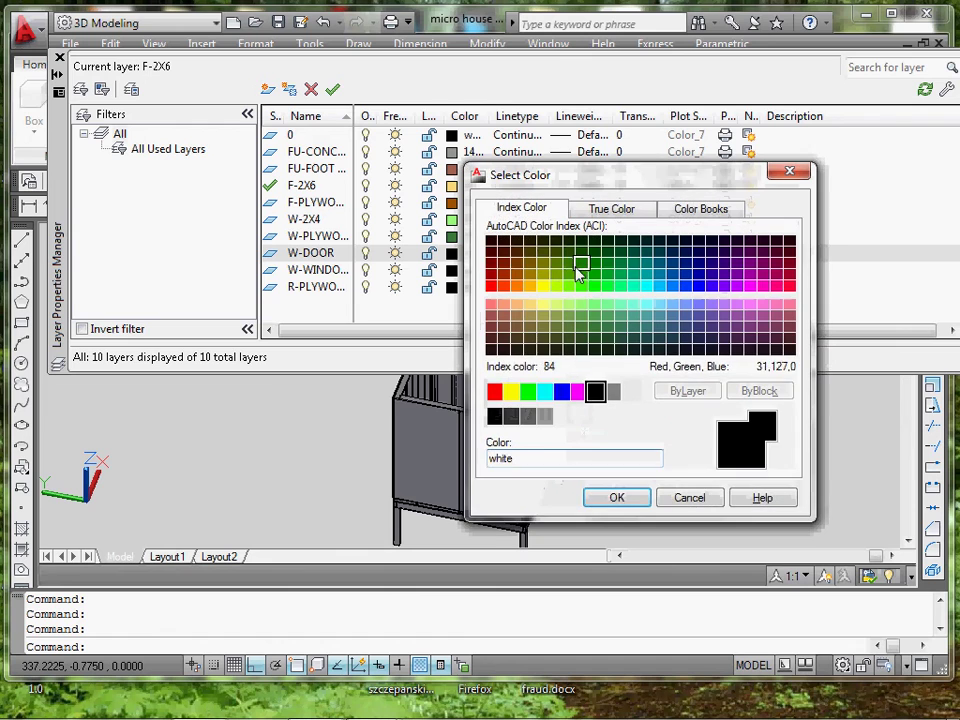
pyautogui.click(583, 265)
pyautogui.press('Return')
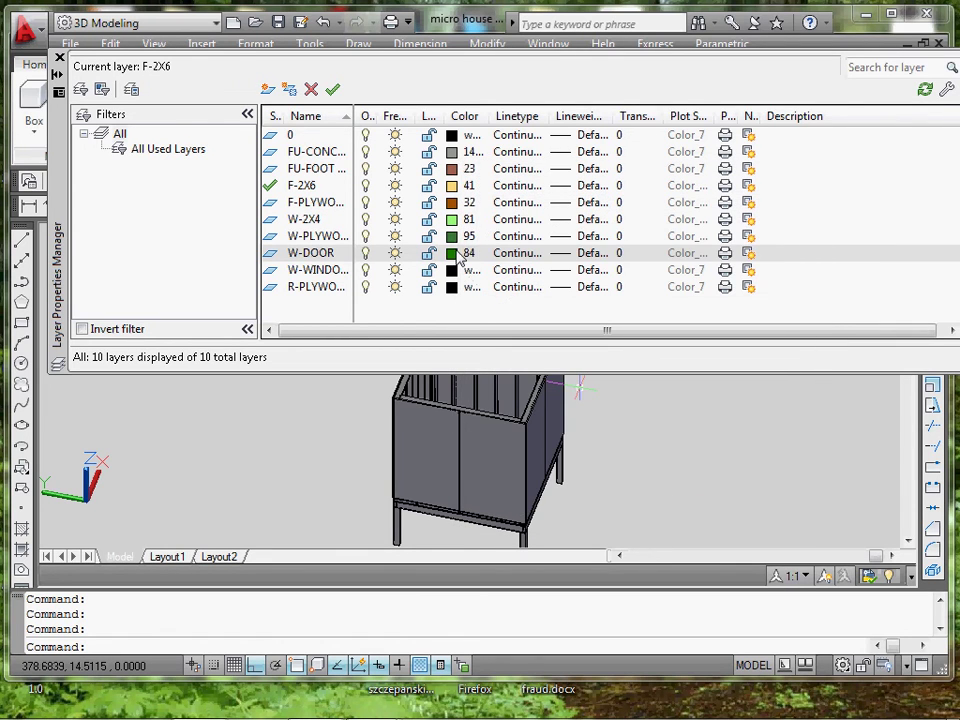
# - Set the W-DOOR layer to index color 152 and the W-WINDOW layer to index color 30
pyautogui.click(455, 255)
pyautogui.click(672, 273)
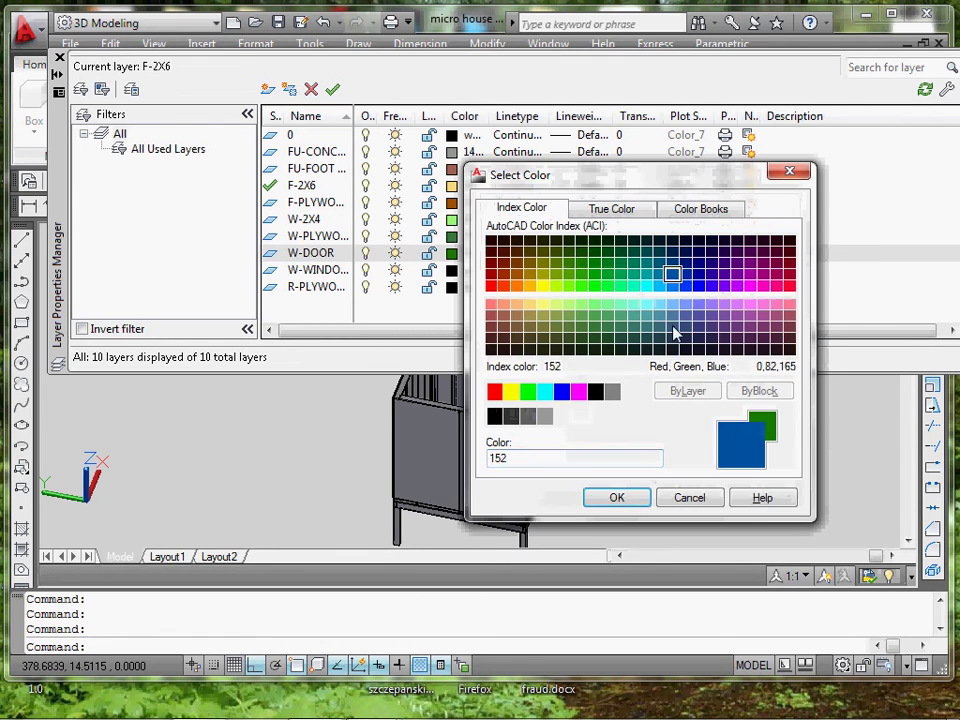
pyautogui.click(617, 498)
pyautogui.click(455, 270)
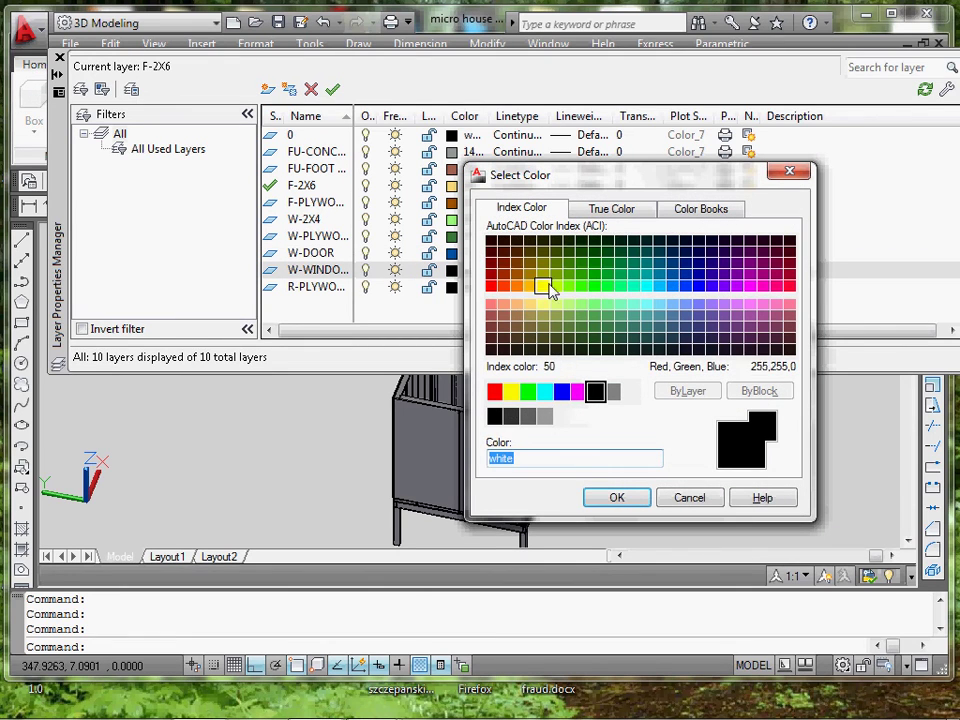
pyautogui.click(517, 285)
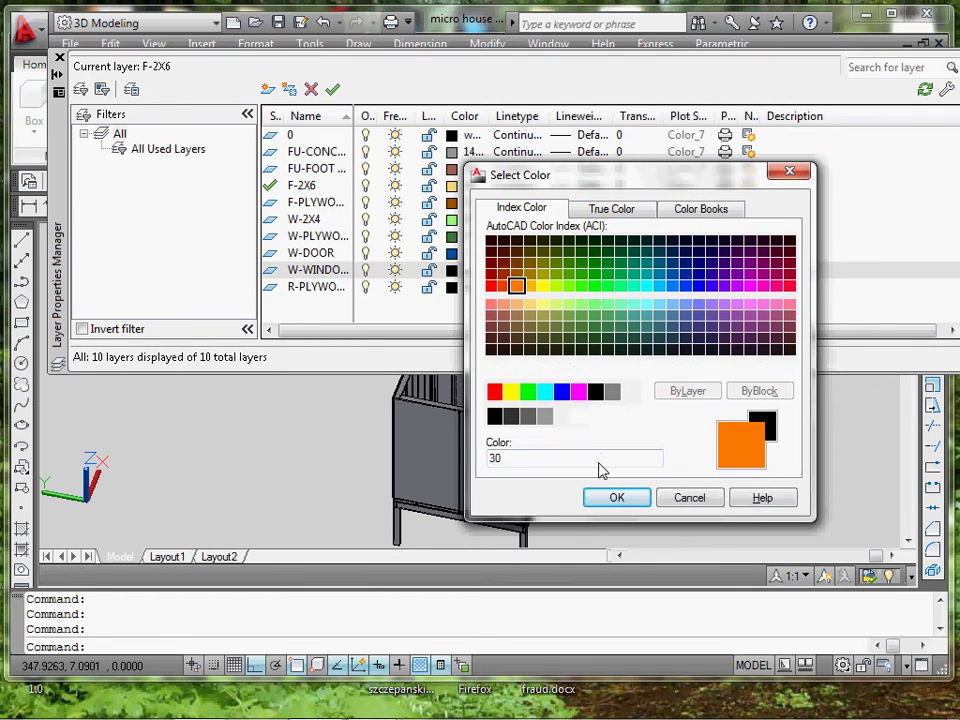
pyautogui.click(615, 497)
# - Set the R-PLYWOOD layer to index color 201 and close the layer properties
pyautogui.click(452, 290)
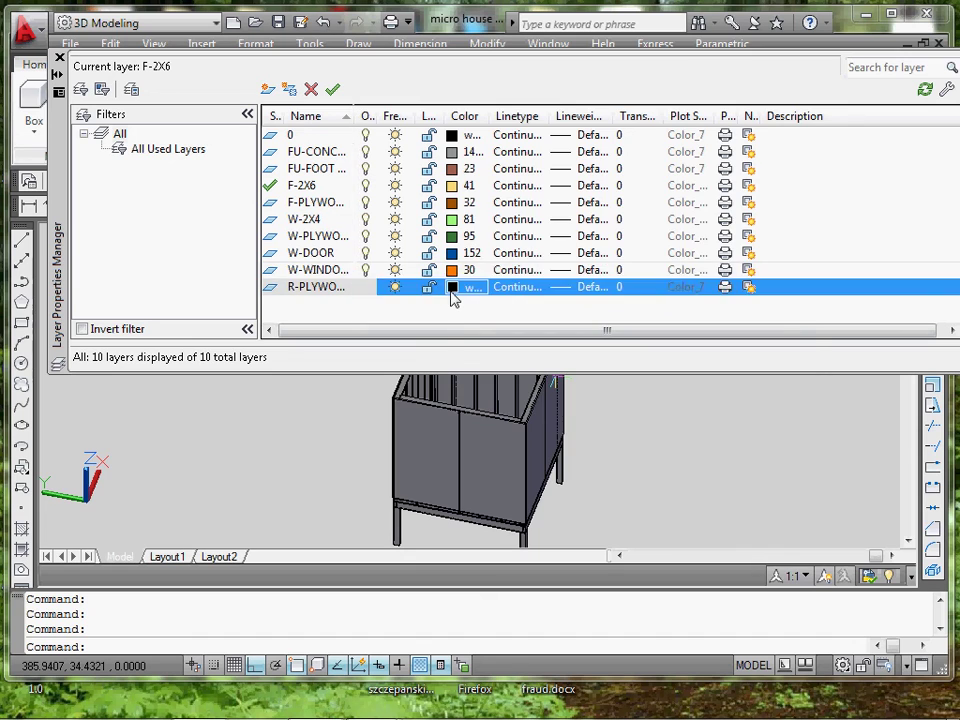
pyautogui.click(740, 305)
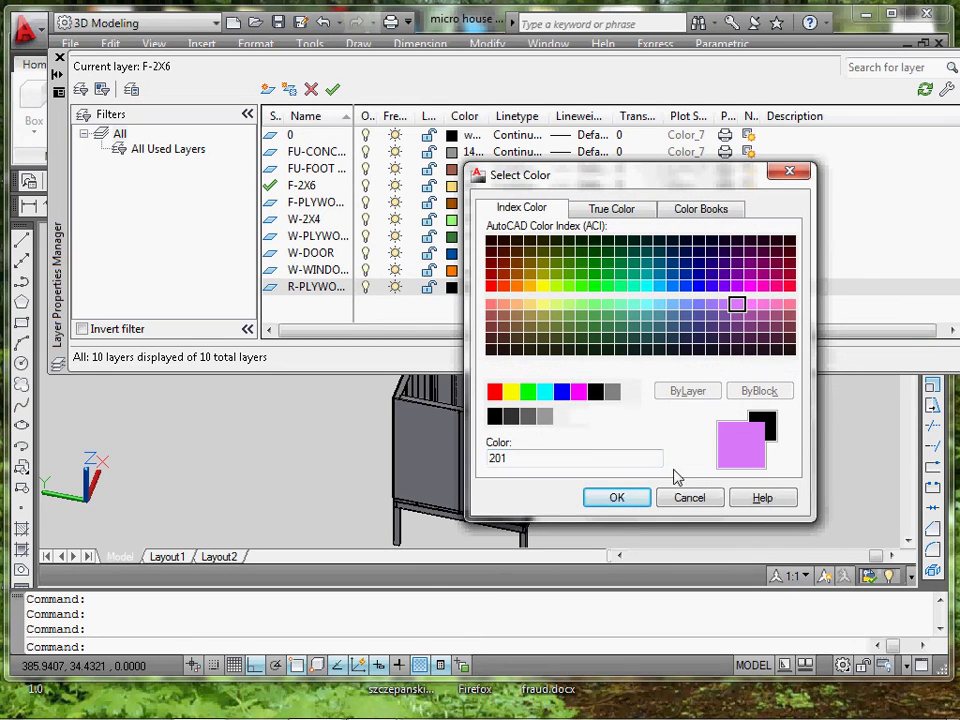
pyautogui.click(617, 497)
pyautogui.click(238, 503)
pyautogui.click(240, 460)
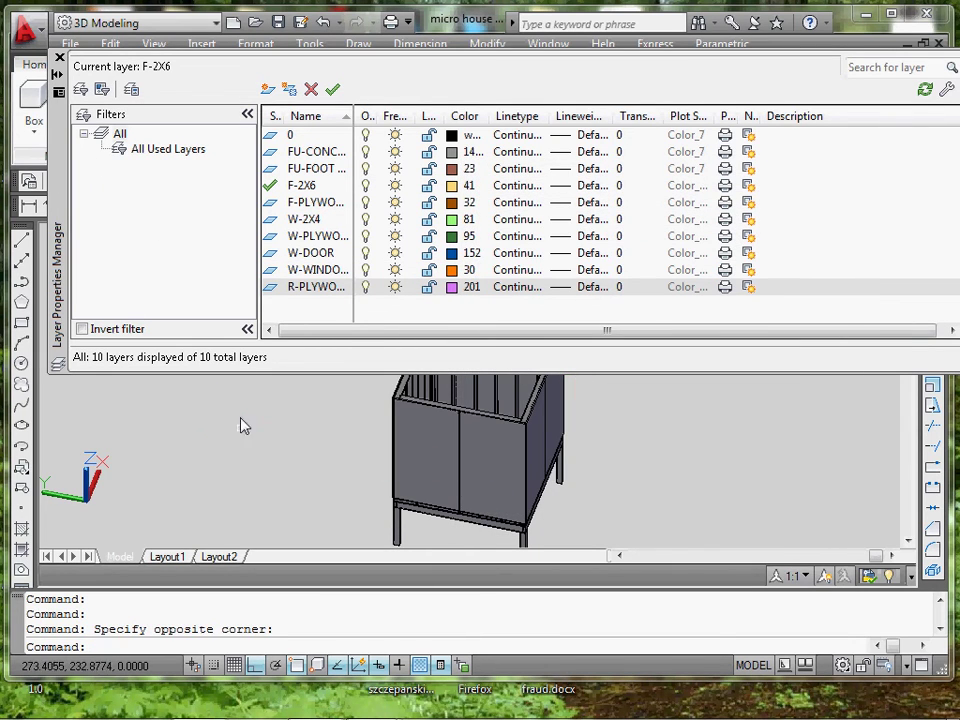
pyautogui.click(59, 58)
# - Assign the plywood sheets covering the house's walls to the W-PLYWOOD layer and clear the selection
pyautogui.moveTo(489, 386); pyautogui.dragTo(435, 349, button='middle')
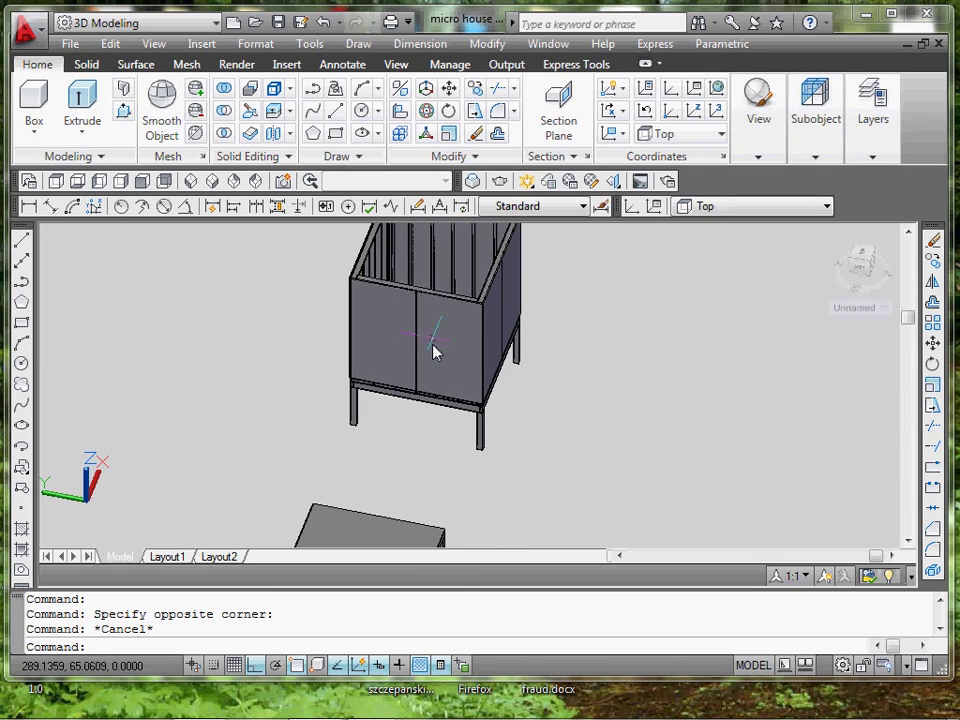
pyautogui.click(392, 354)
pyautogui.click(473, 388)
pyautogui.moveTo(473, 388); pyautogui.dragTo(429, 442, button='middle')
pyautogui.click(428, 407)
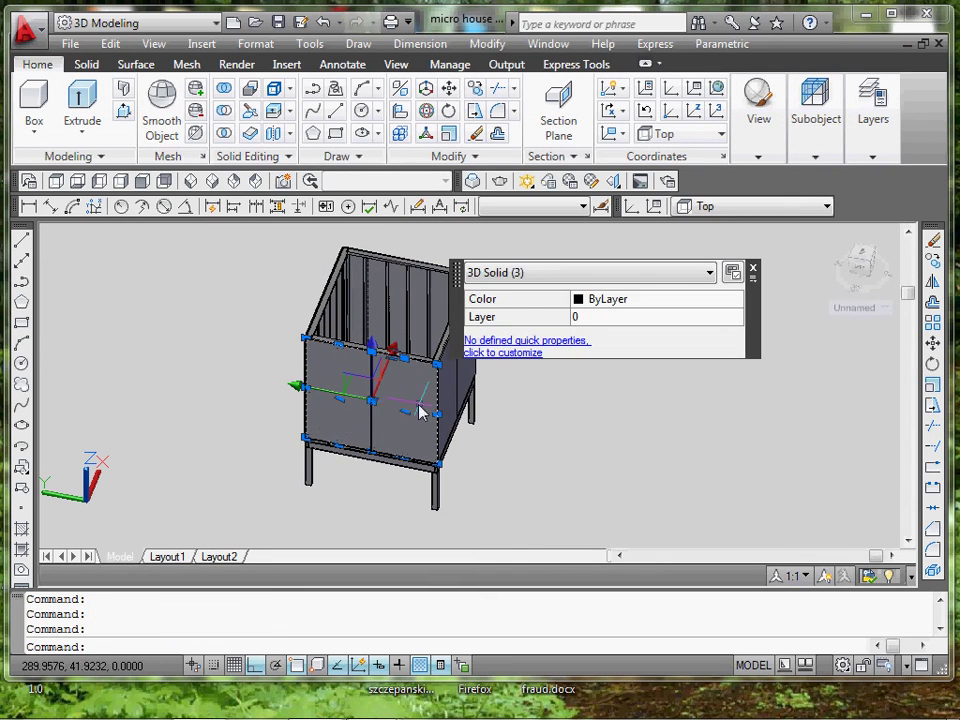
pyautogui.click(453, 404)
pyautogui.click(431, 360)
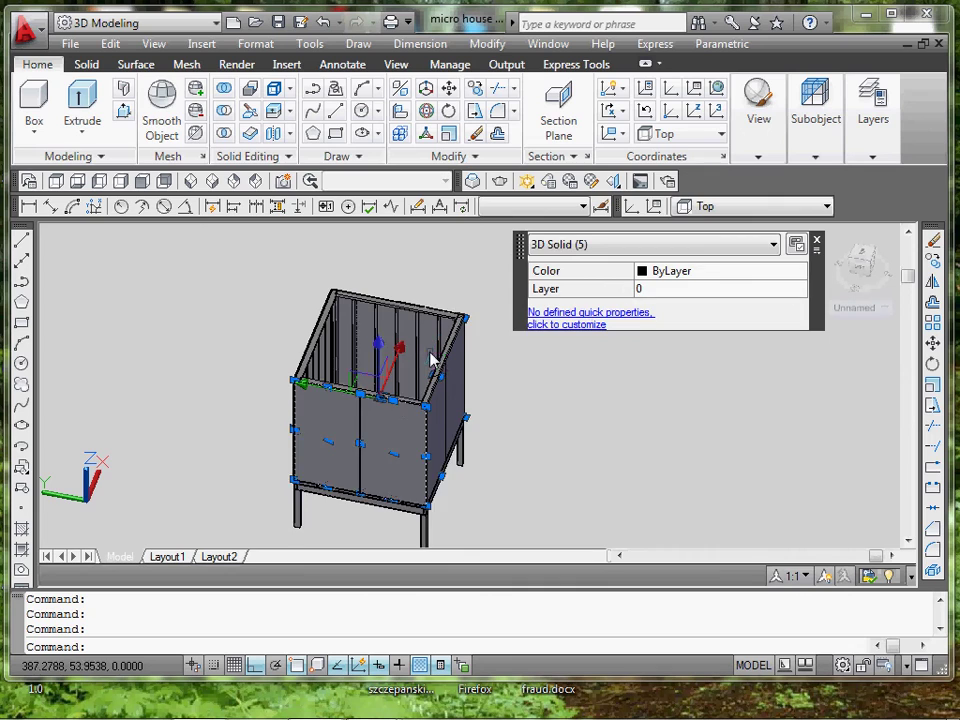
pyautogui.click(424, 354)
pyautogui.scroll(2, 424, 354)
pyautogui.click(328, 332)
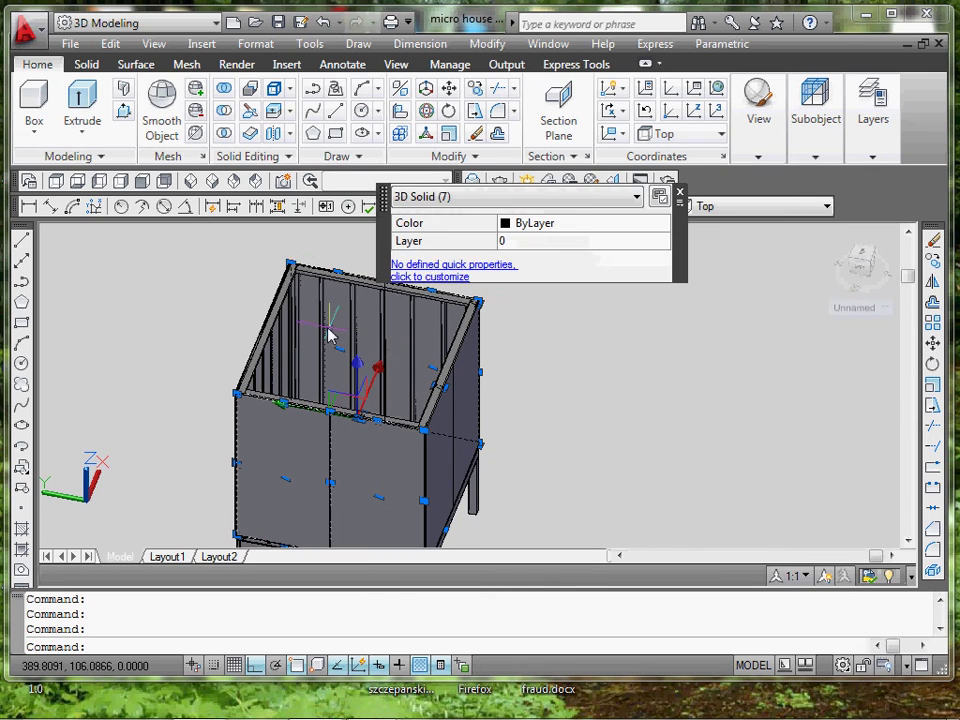
pyautogui.click(591, 223)
pyautogui.click(594, 228)
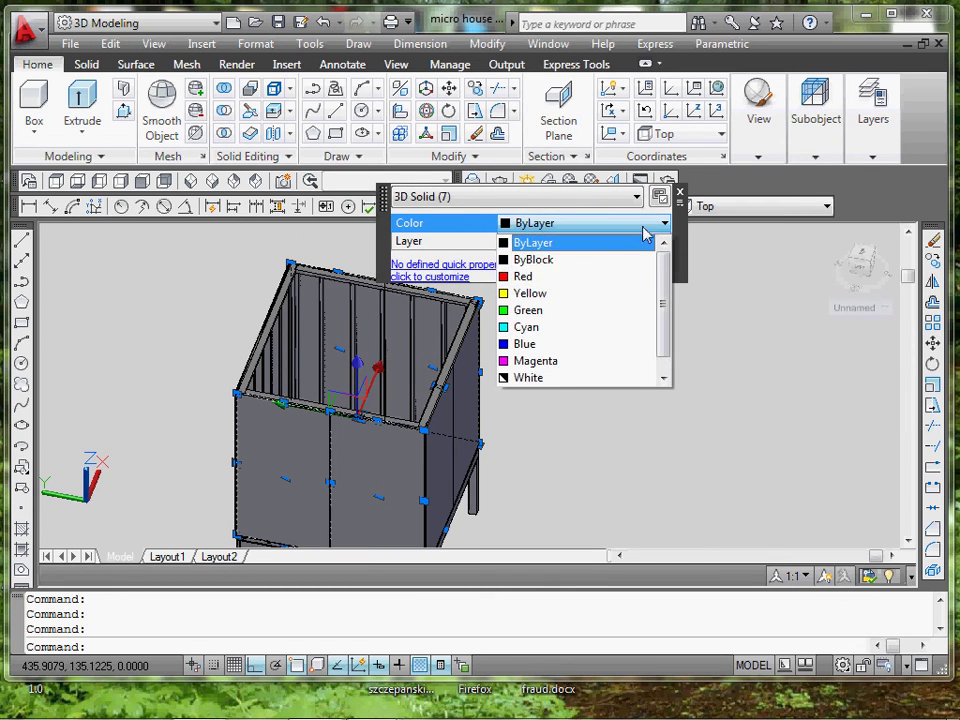
pyautogui.click(641, 228)
pyautogui.click(616, 243)
pyautogui.click(602, 242)
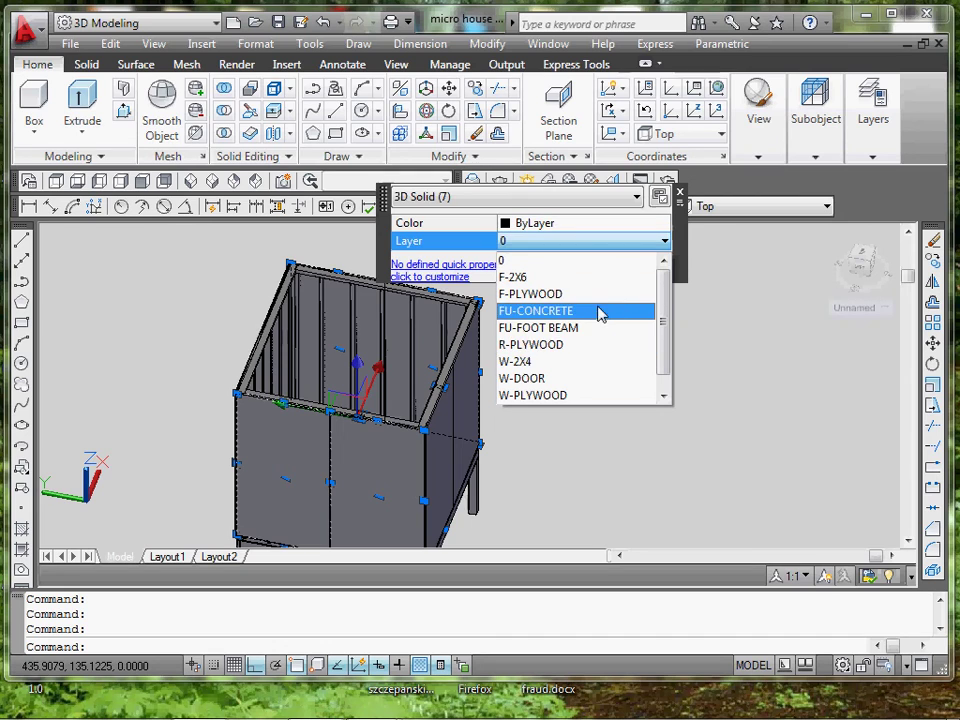
pyautogui.click(561, 395)
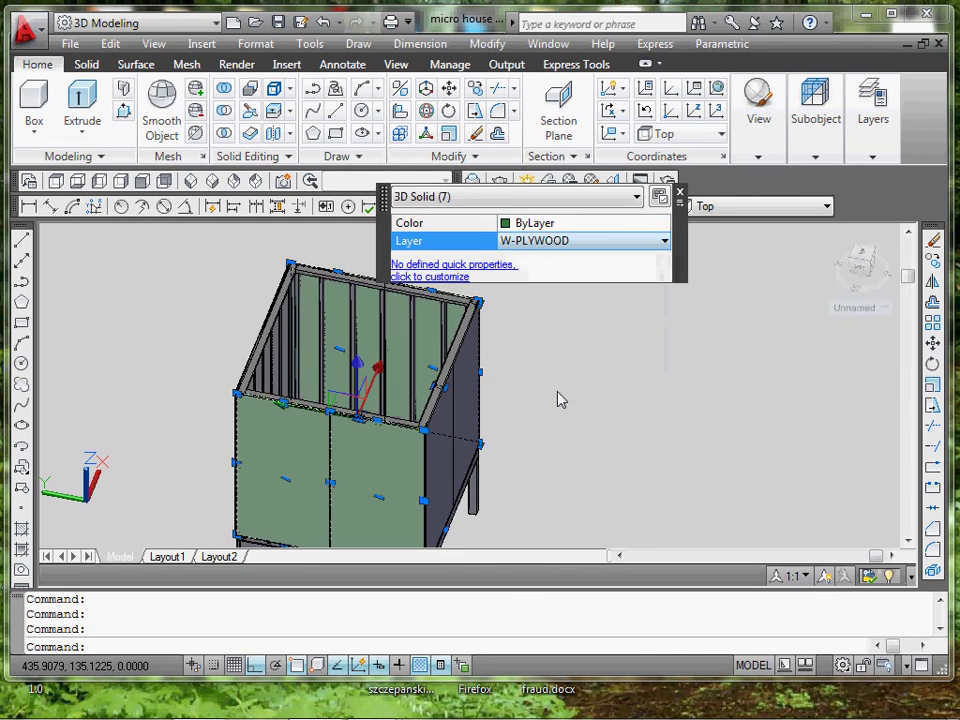
pyautogui.moveTo(561, 399); pyautogui.dragTo(641, 444)
pyautogui.press('Escape')
pyautogui.press('Escape')
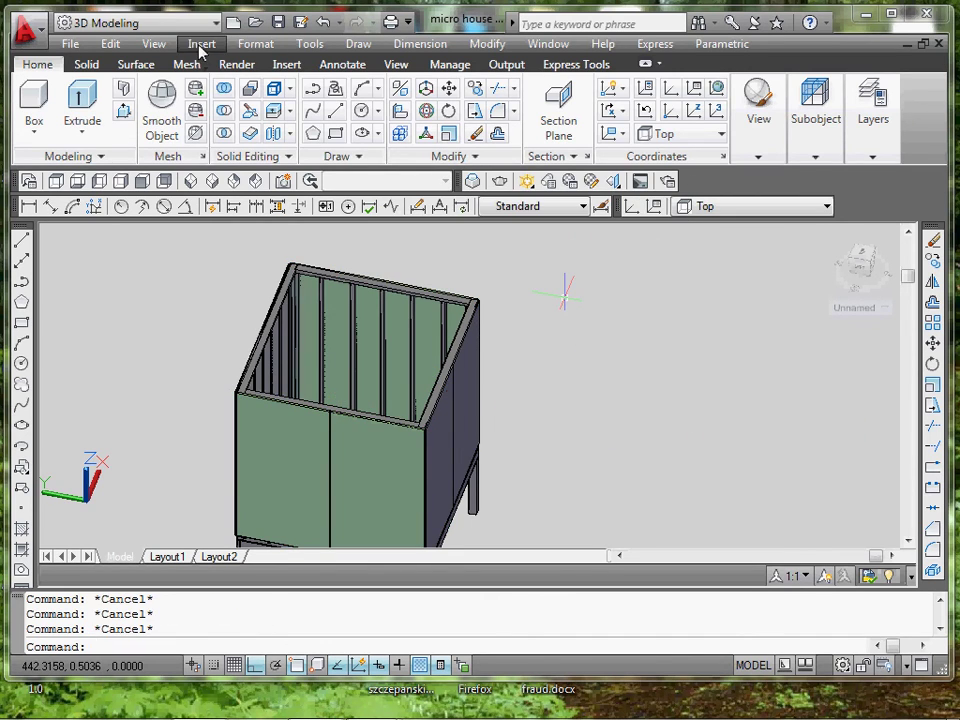
# - Turn off every layer except layer 0, including the current F-2X6 layer, and close the layer properties
pyautogui.click(255, 44)
pyautogui.click(272, 64)
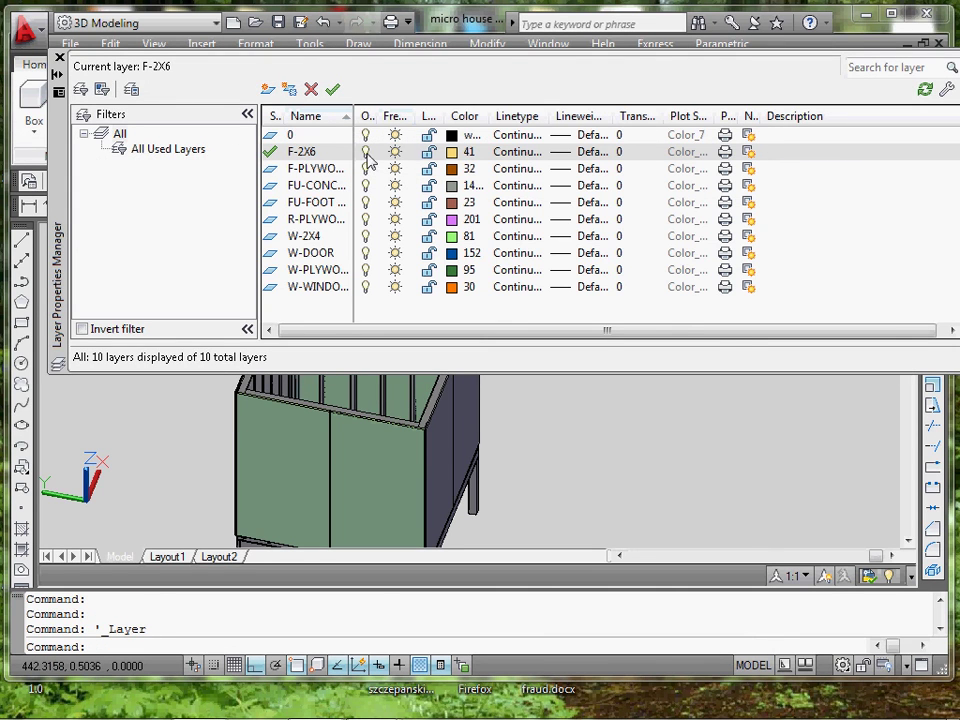
pyautogui.click(367, 154)
pyautogui.click(707, 241)
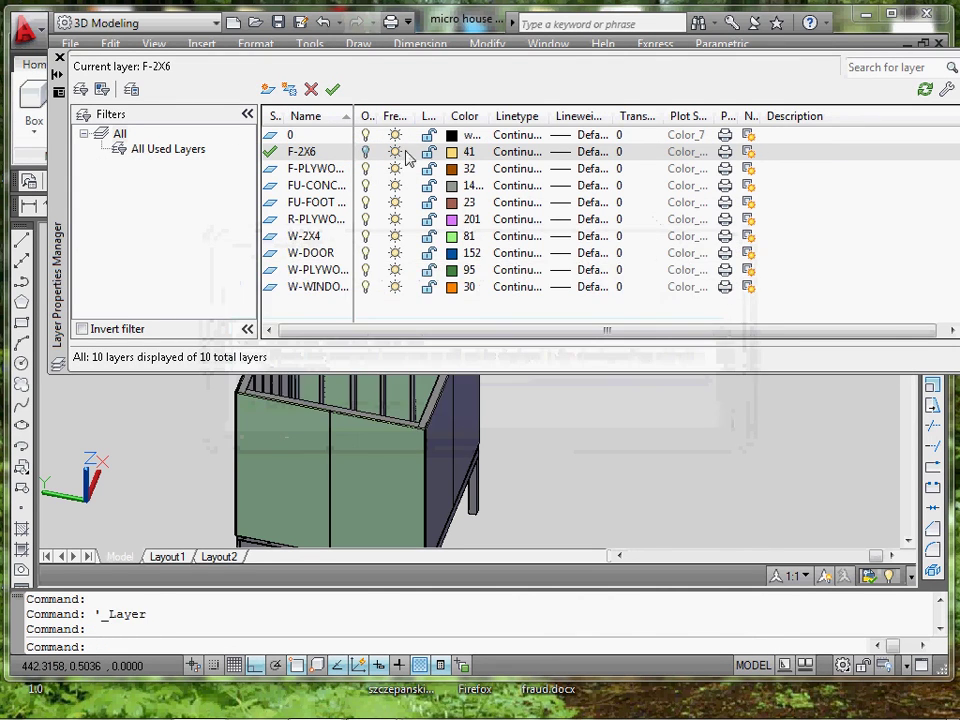
pyautogui.click(365, 135)
pyautogui.click(365, 169)
pyautogui.click(365, 186)
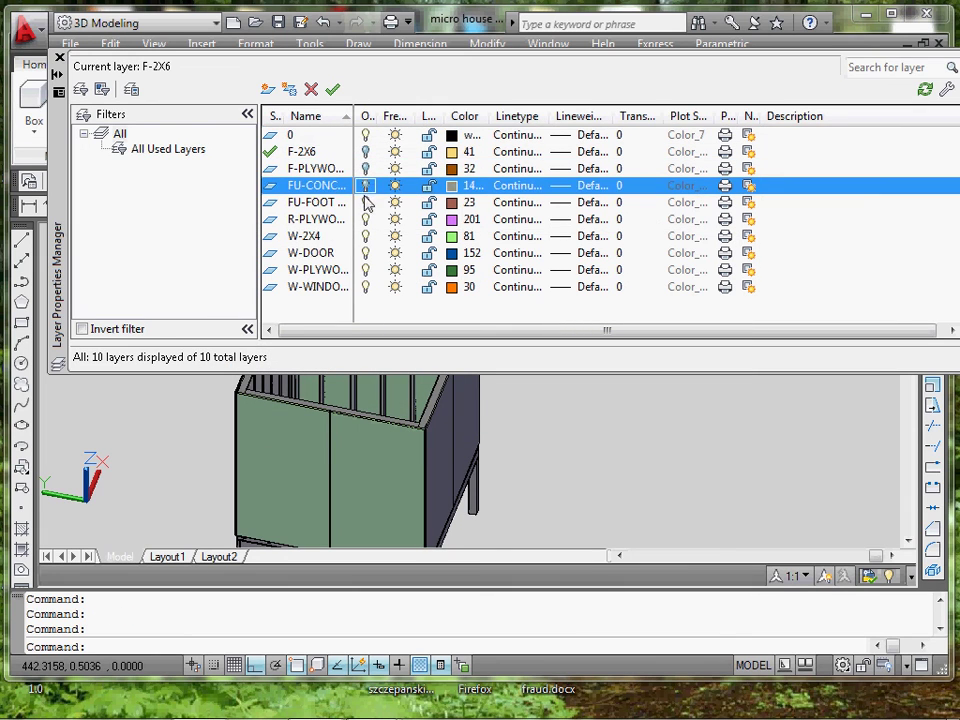
pyautogui.click(365, 203)
pyautogui.click(365, 219)
pyautogui.click(365, 236)
pyautogui.click(365, 253)
pyautogui.click(365, 270)
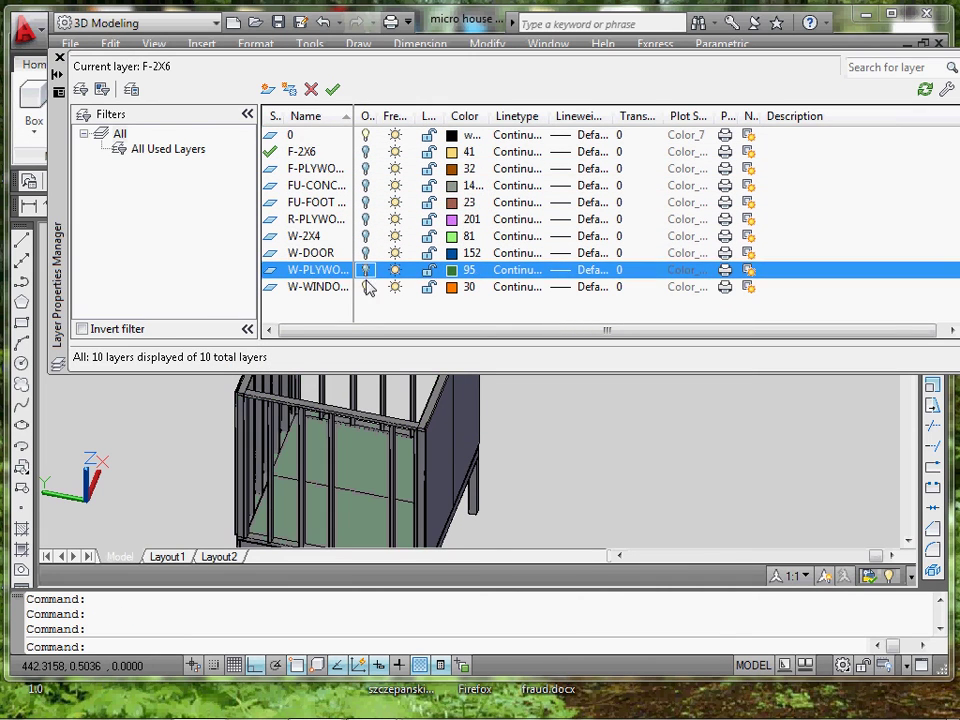
pyautogui.click(365, 287)
pyautogui.click(660, 452)
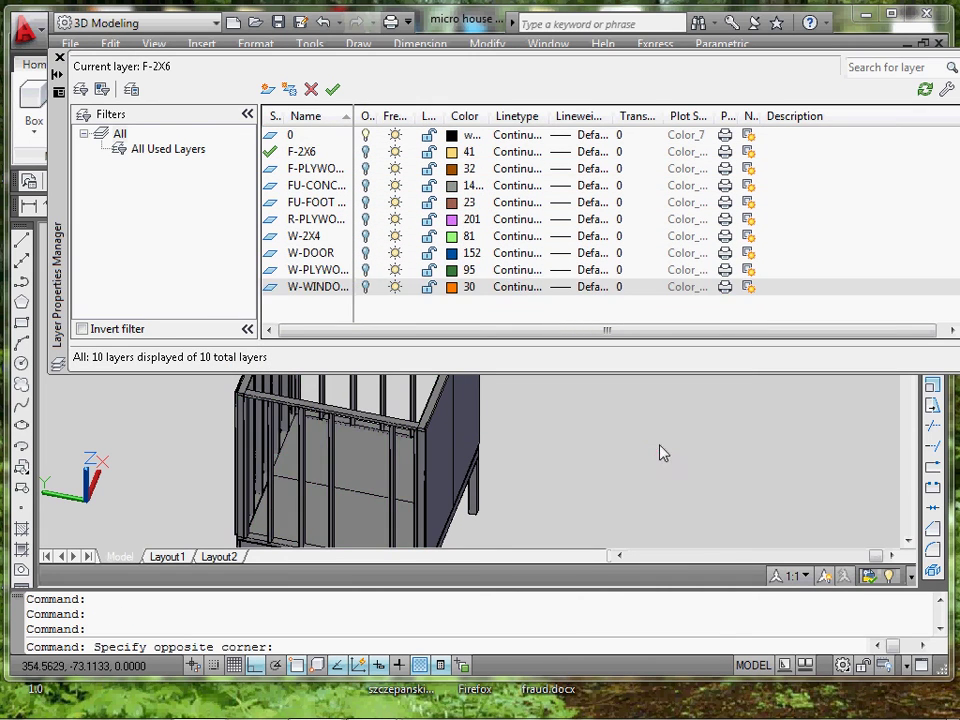
pyautogui.click(59, 57)
# - Assign four vertical studs in the back wall to the turned-off W-2X4 layer
pyautogui.keyDown('shift'); pyautogui.moveTo(510, 439); pyautogui.dragTo(430, 410, button='middle'); pyautogui.keyUp('shift')
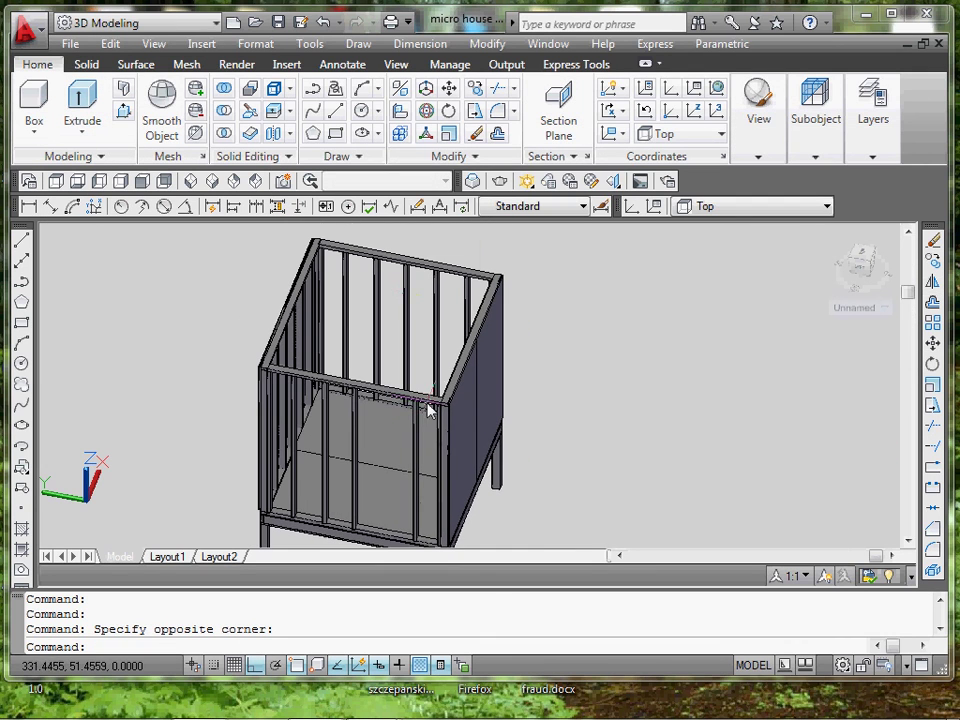
pyautogui.click(438, 298)
pyautogui.click(356, 316)
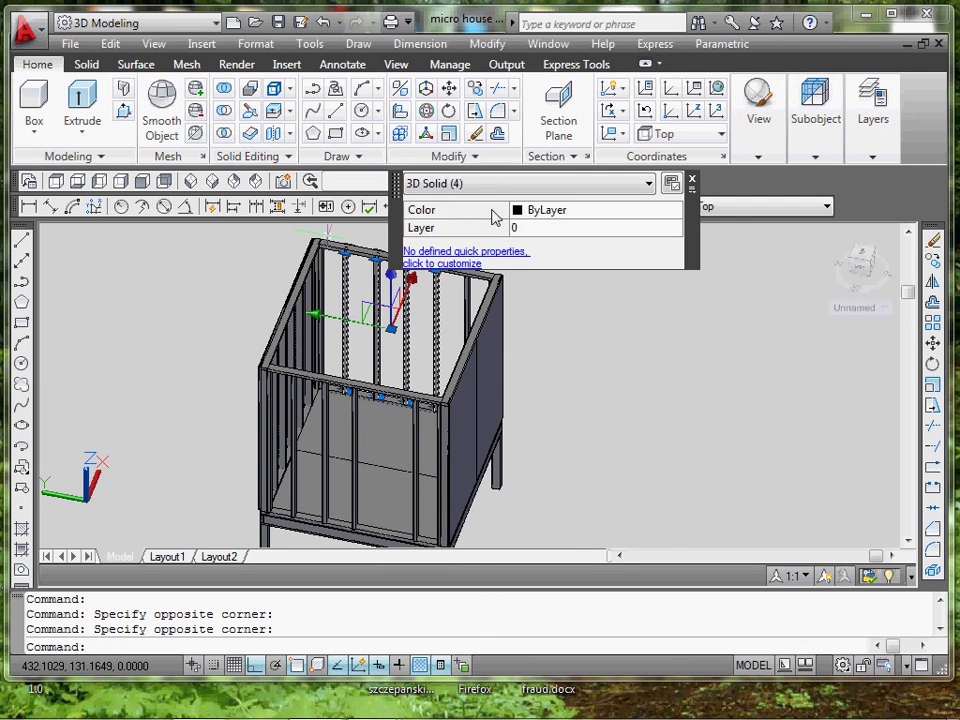
pyautogui.click(548, 229)
pyautogui.click(556, 230)
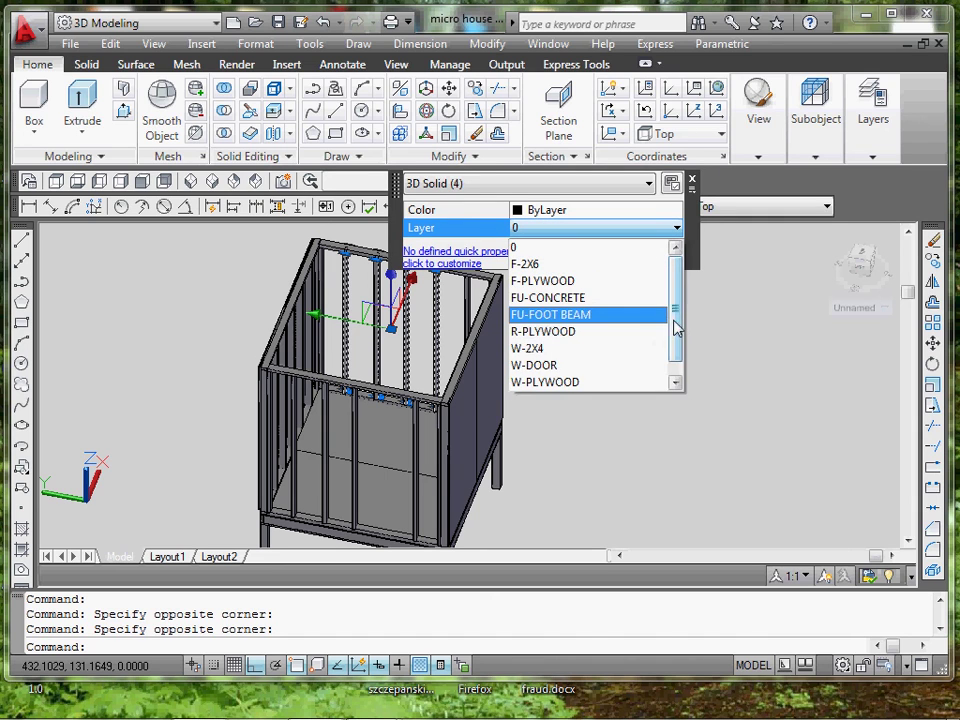
pyautogui.scroll(-1, 677, 328)
pyautogui.click(544, 333)
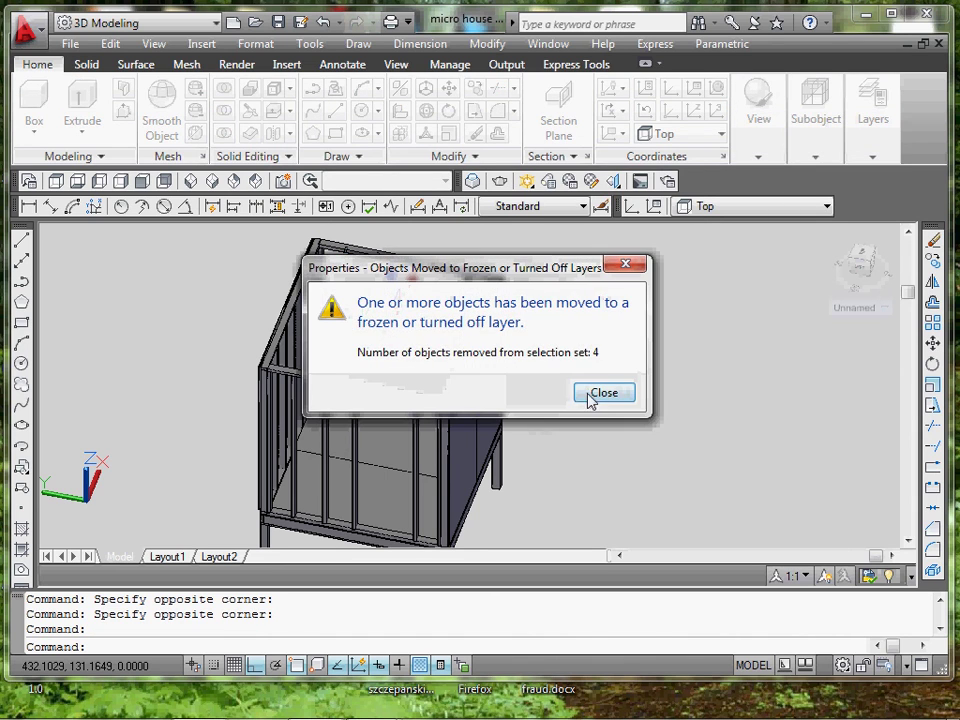
pyautogui.click(606, 395)
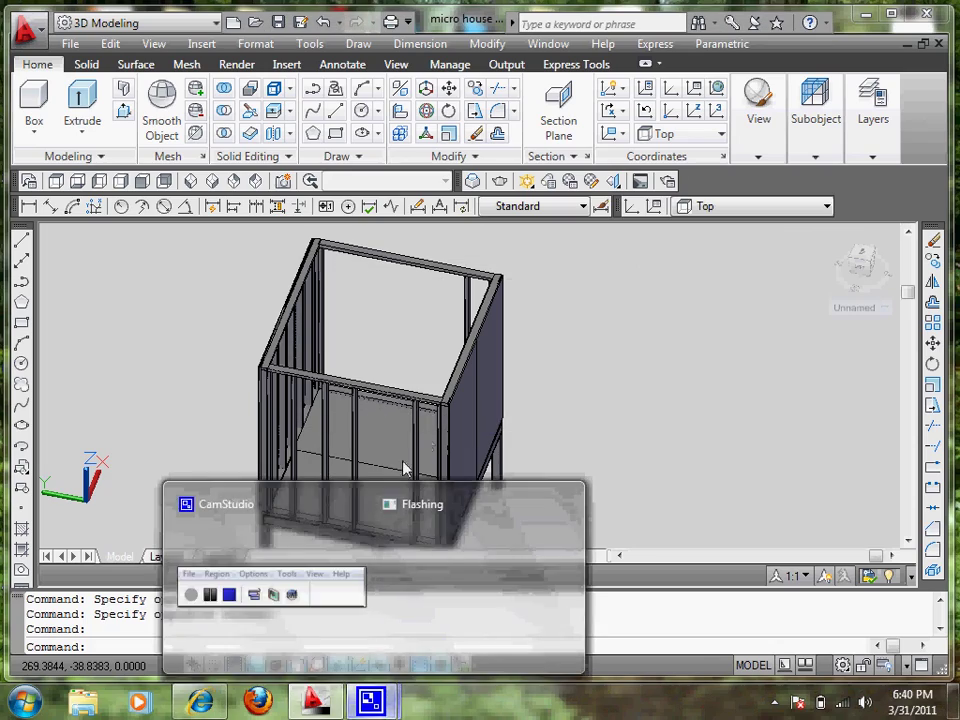